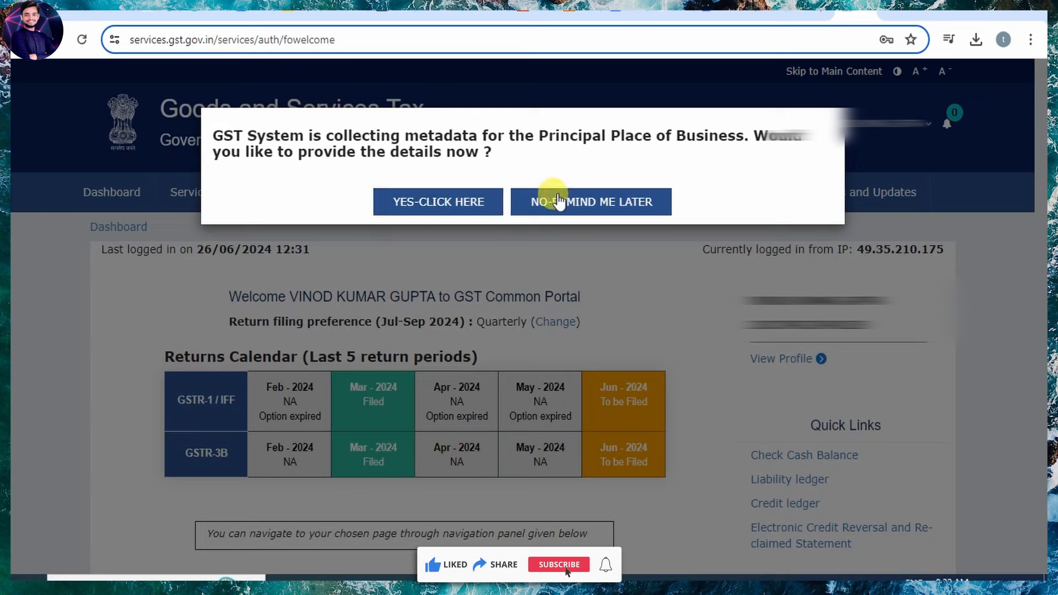
Postpone the place-of-business details prompt and continue to the dashboard's ledger balances.
click(635, 205)
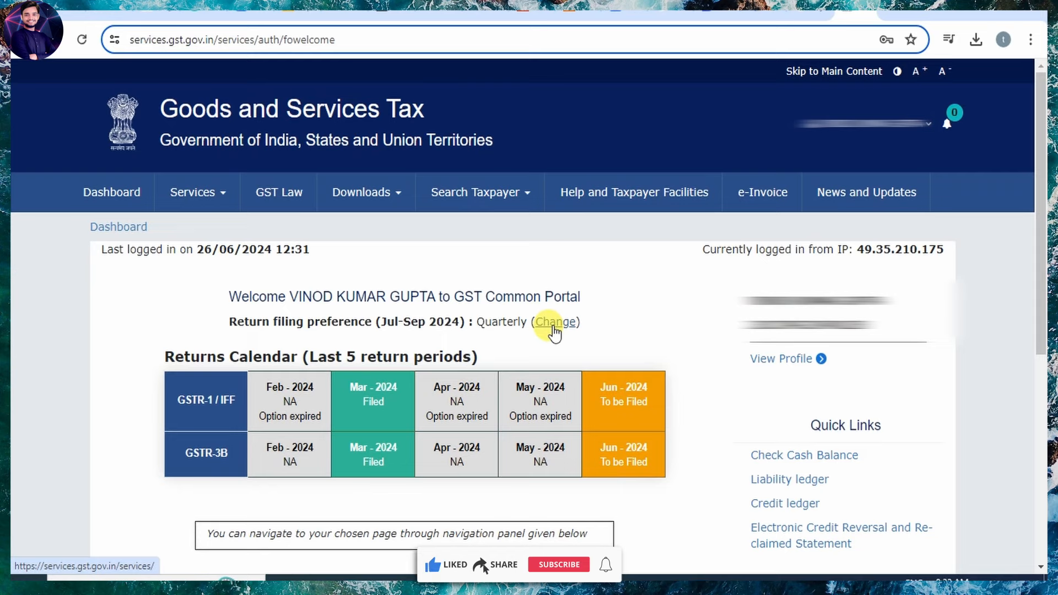
scroll(676, 369, down, 6)
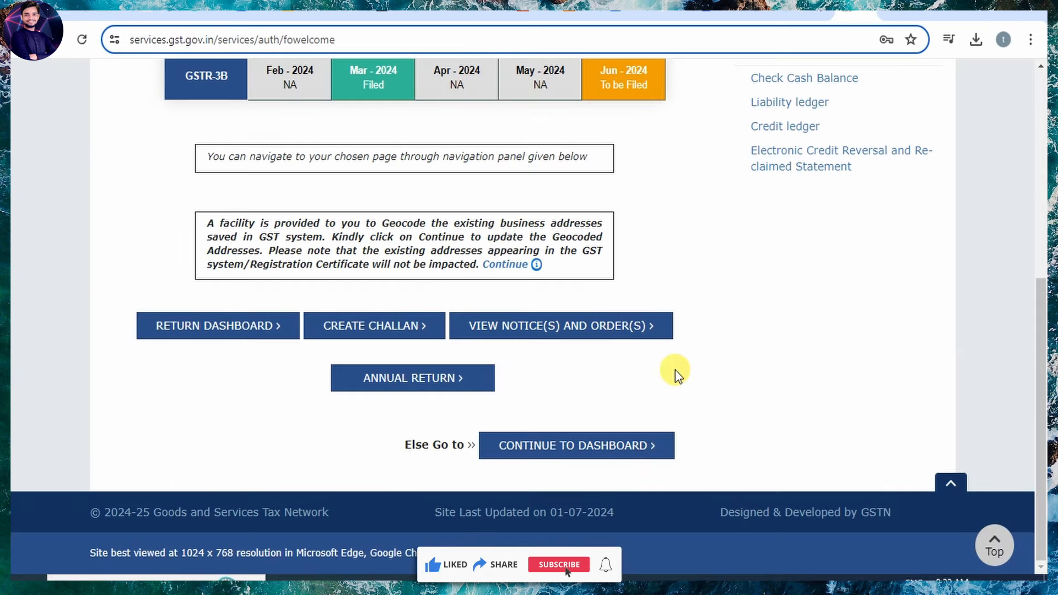
click(595, 445)
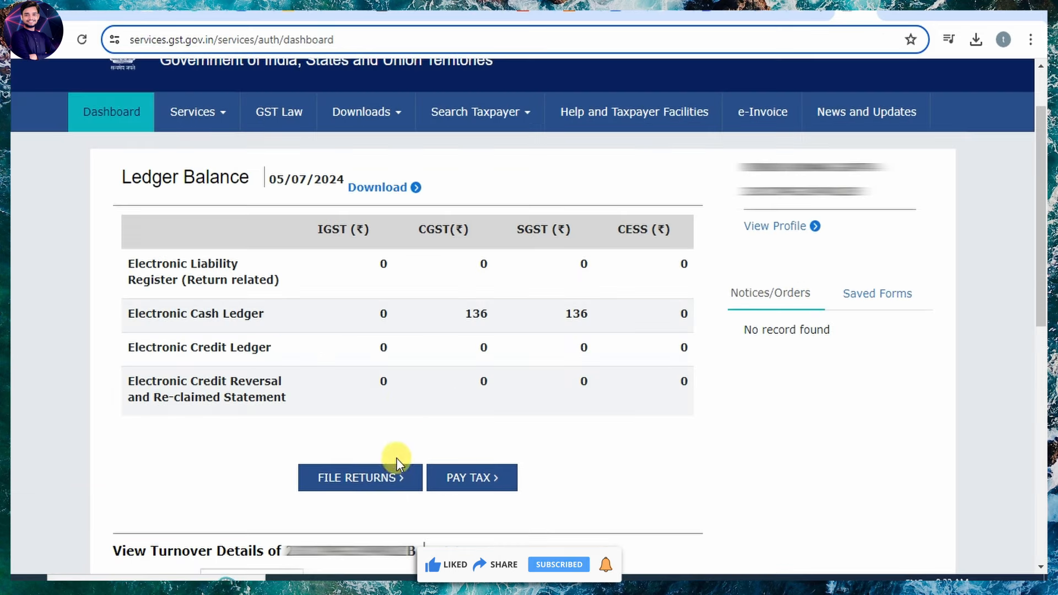
Search returns for financial year 2023-24, Quarter 2 (Jul - Sep), period September.
click(349, 479)
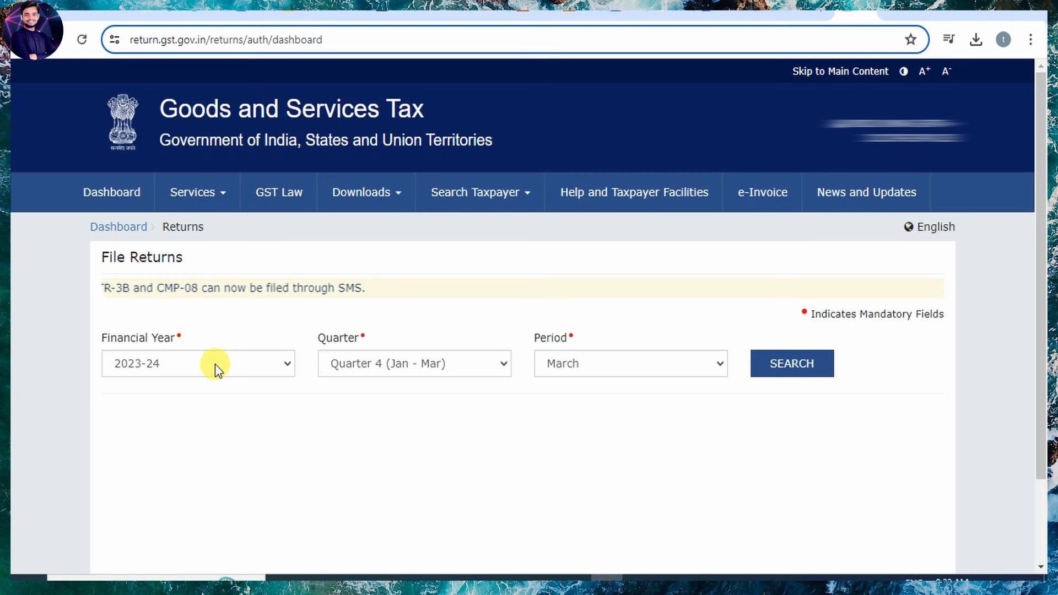
click(188, 365)
click(191, 398)
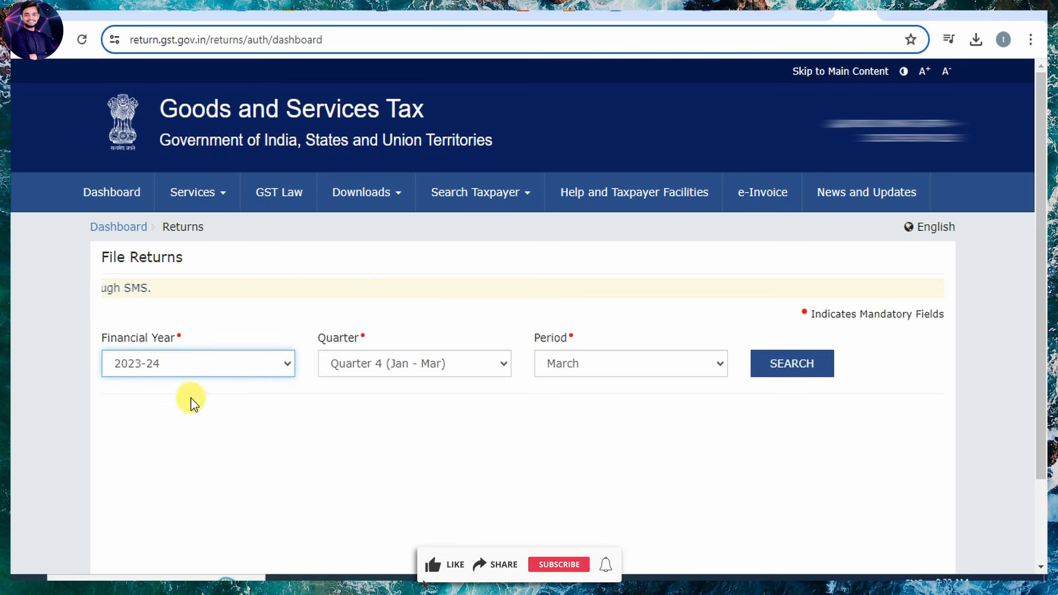
click(392, 368)
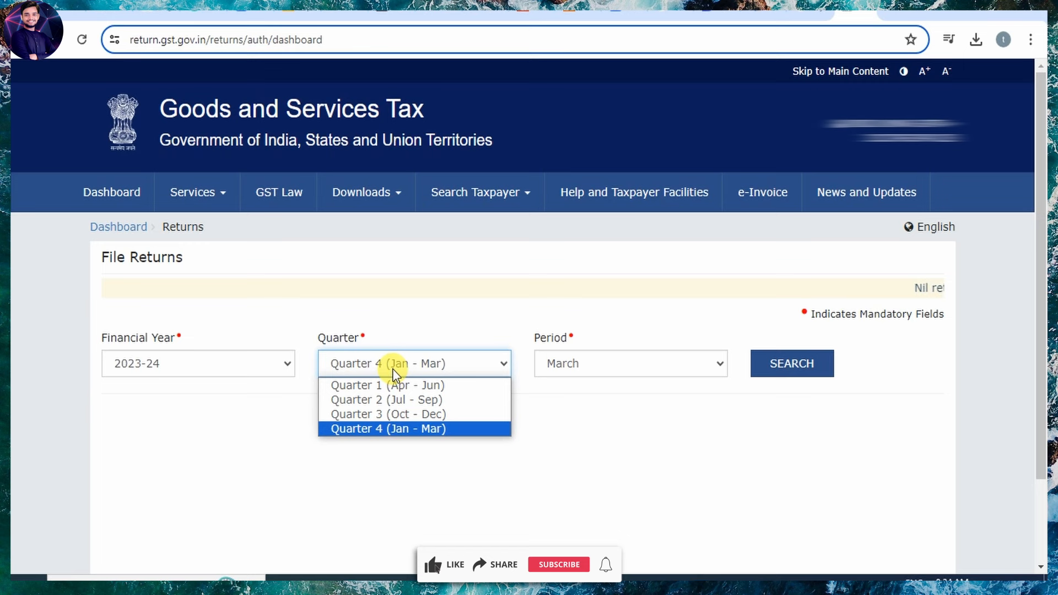
click(388, 400)
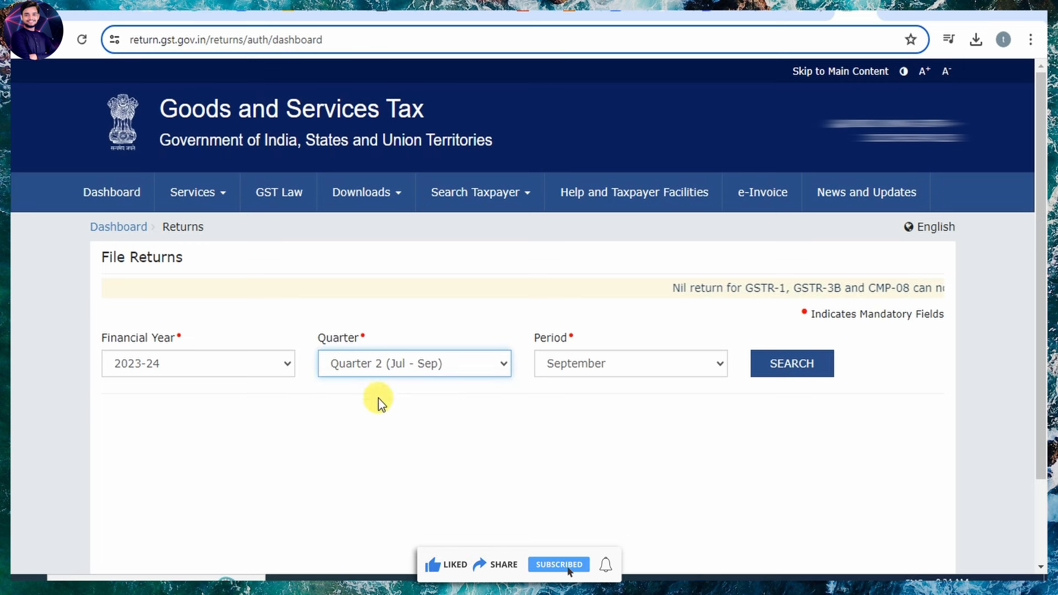
click(612, 364)
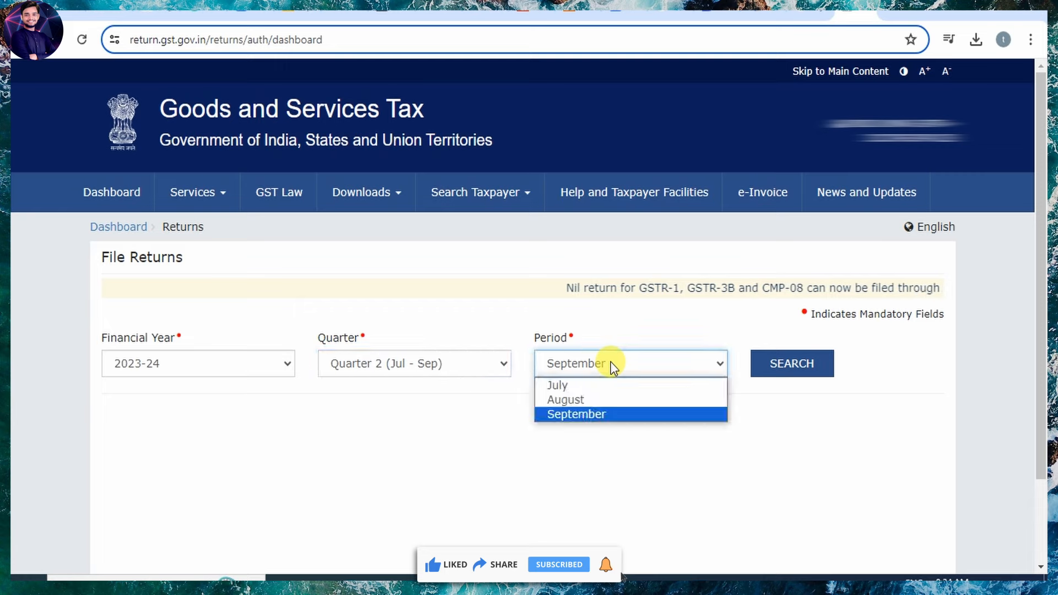
click(566, 363)
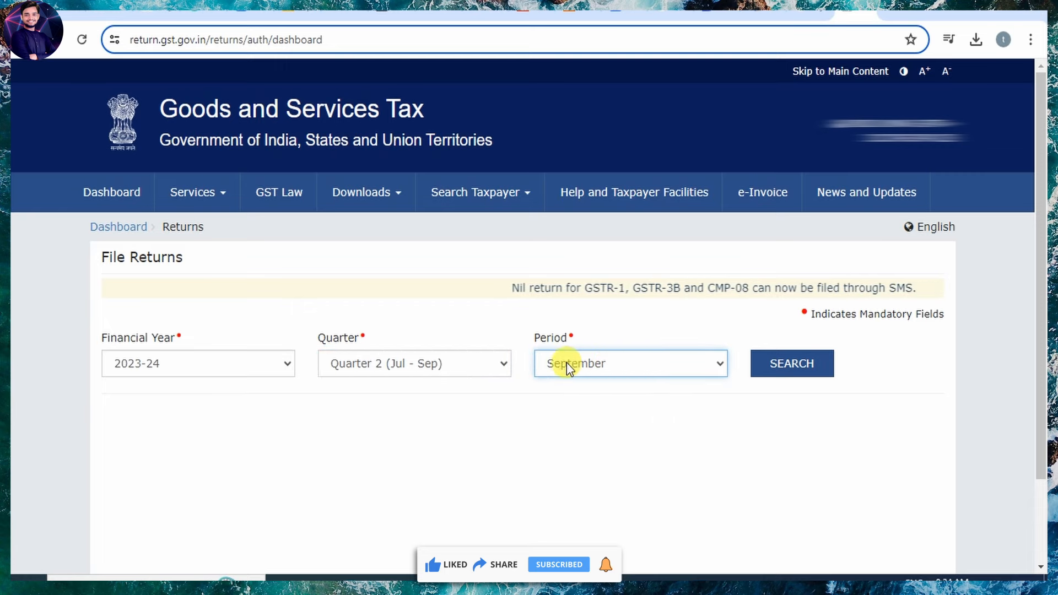
click(792, 364)
scroll(230, 164, down, 8)
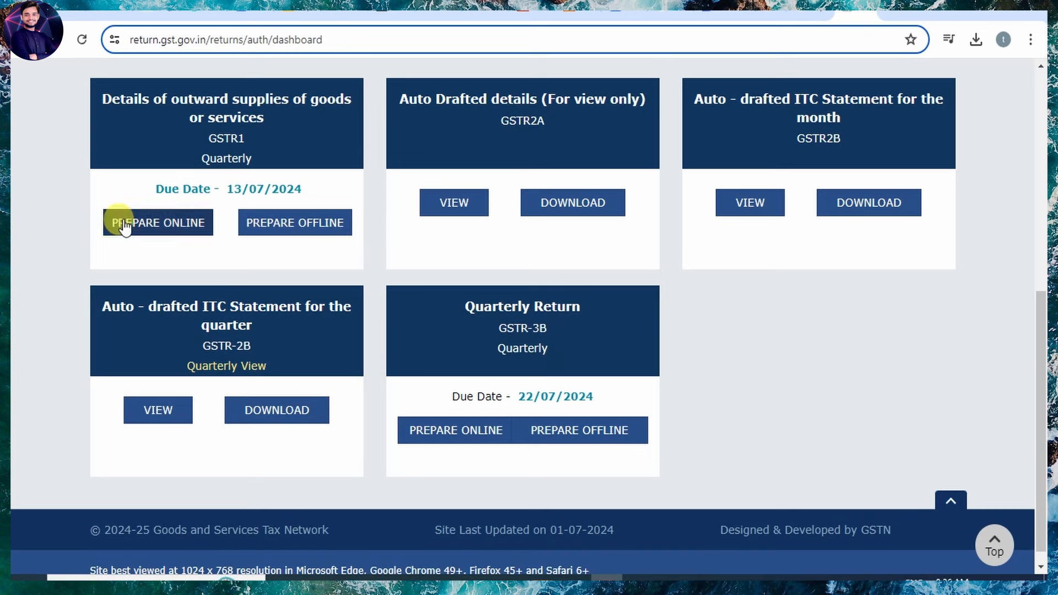
click(152, 225)
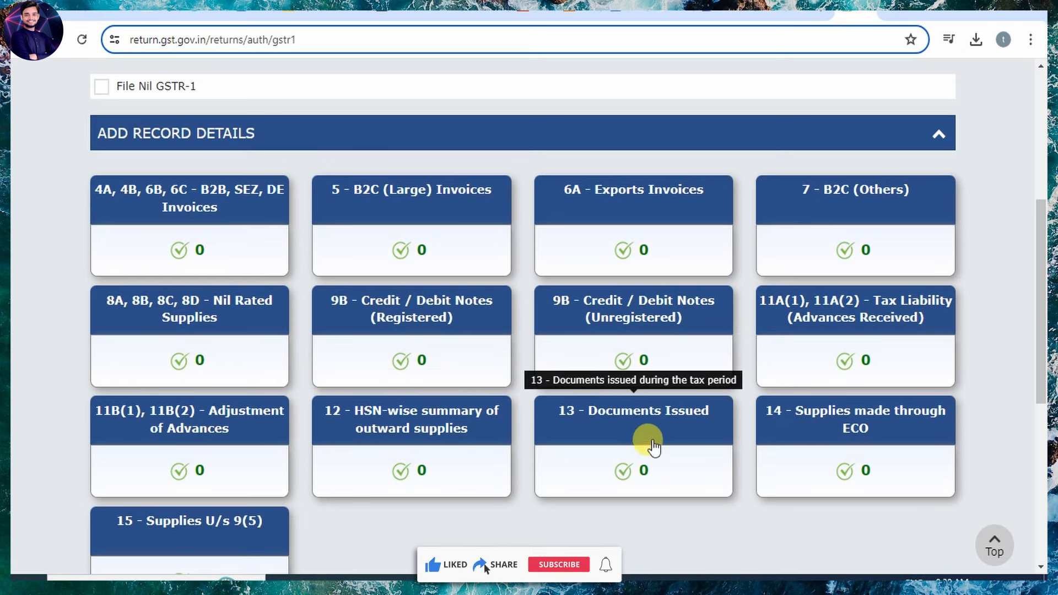
Open the B2B, SEZ, DE Add Invoice form, check the invoice image, and set POS 23-Madhya Pradesh.
click(190, 211)
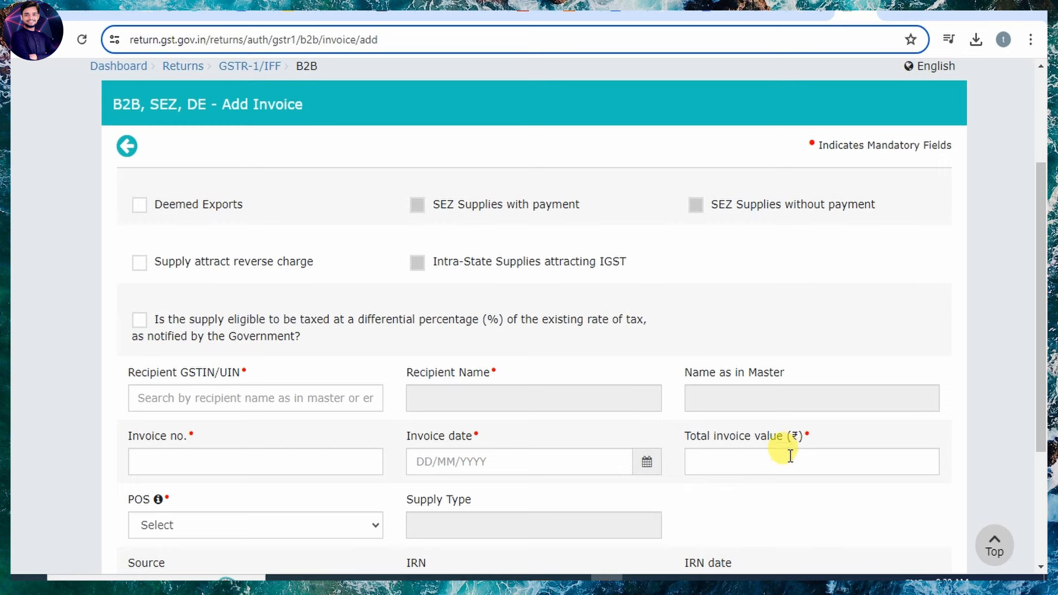
click(702, 577)
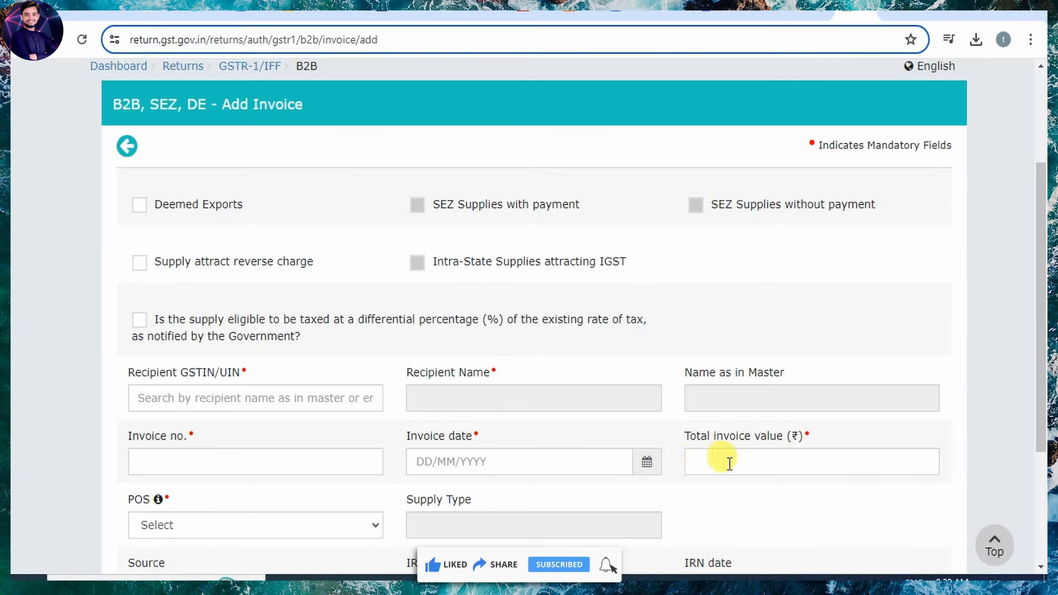
scroll(515, 466, down, 3)
click(291, 365)
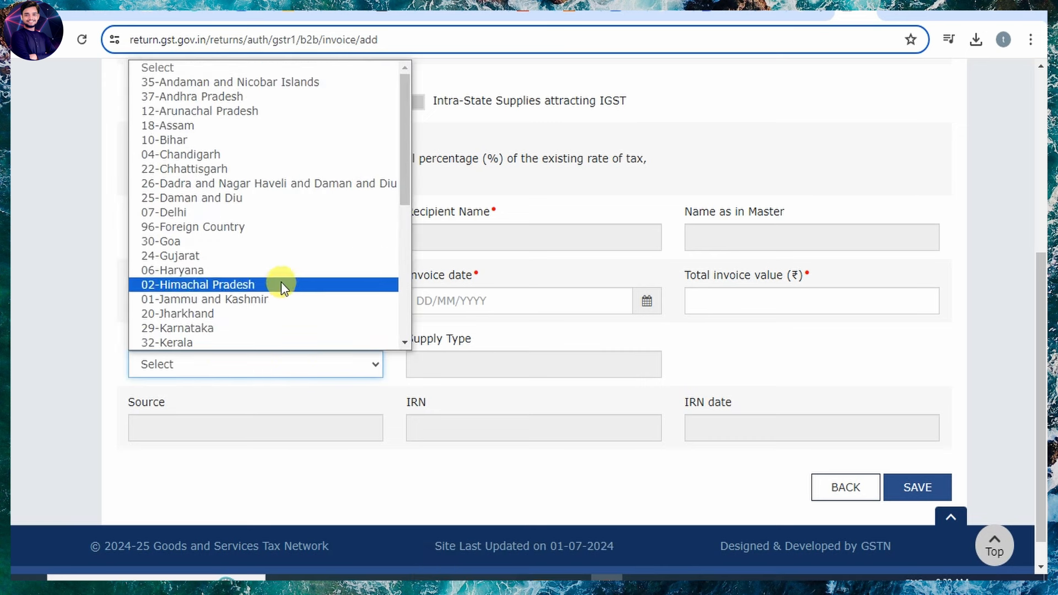
scroll(298, 232, down, 3)
click(297, 230)
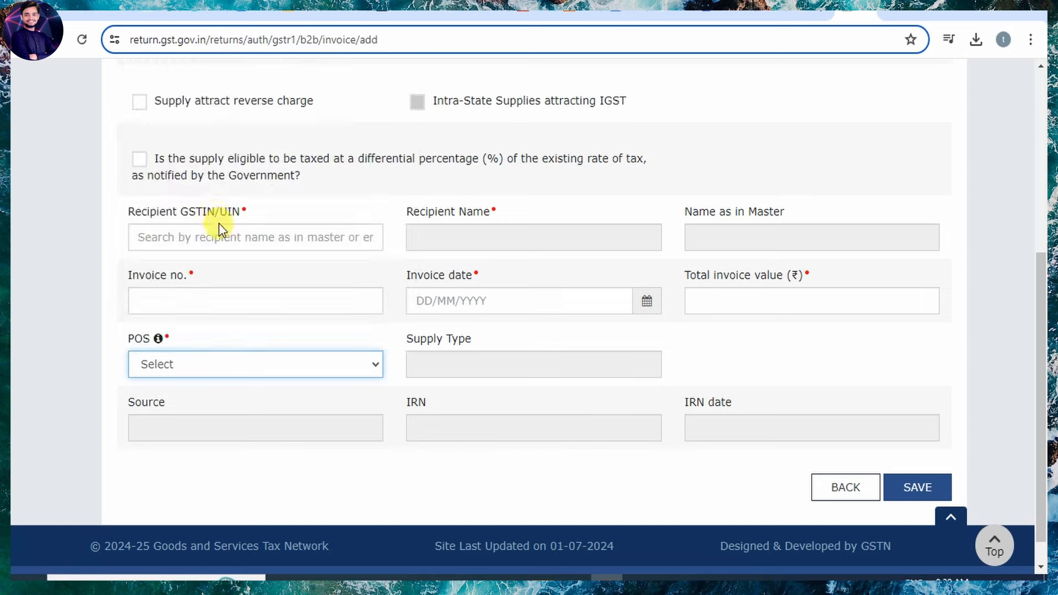
Enter a trial taxable value of 30000 at the 18% rate.
scroll(501, 398, down, 3)
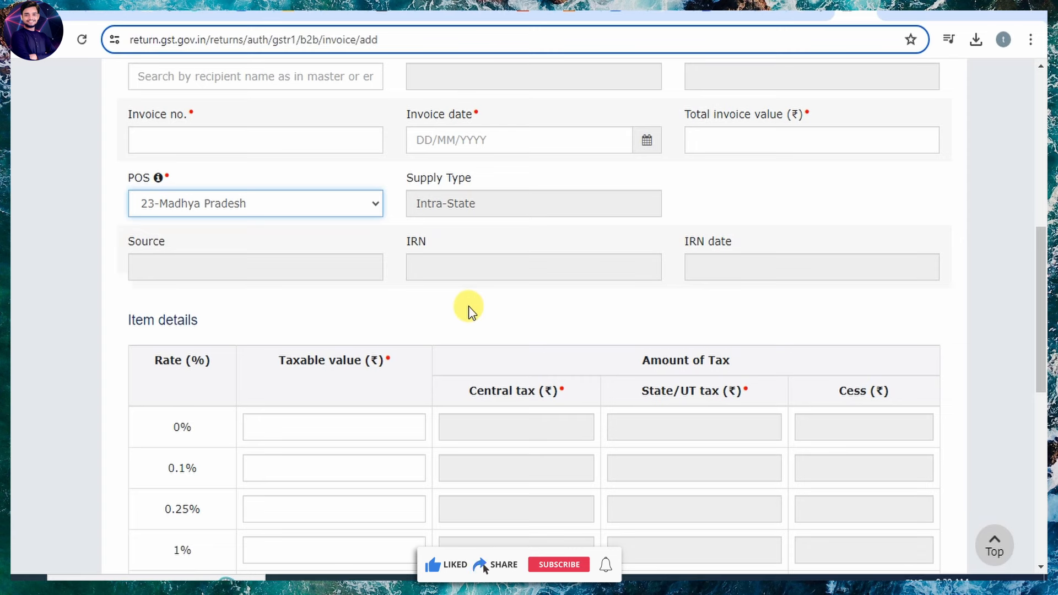
scroll(419, 439, down, 5)
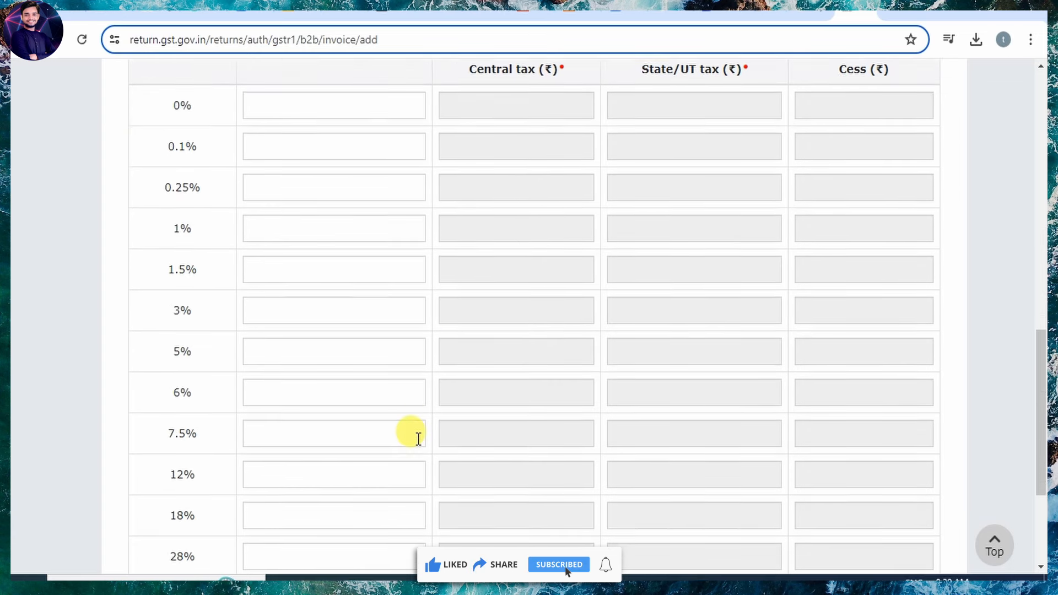
scroll(418, 439, up, 1)
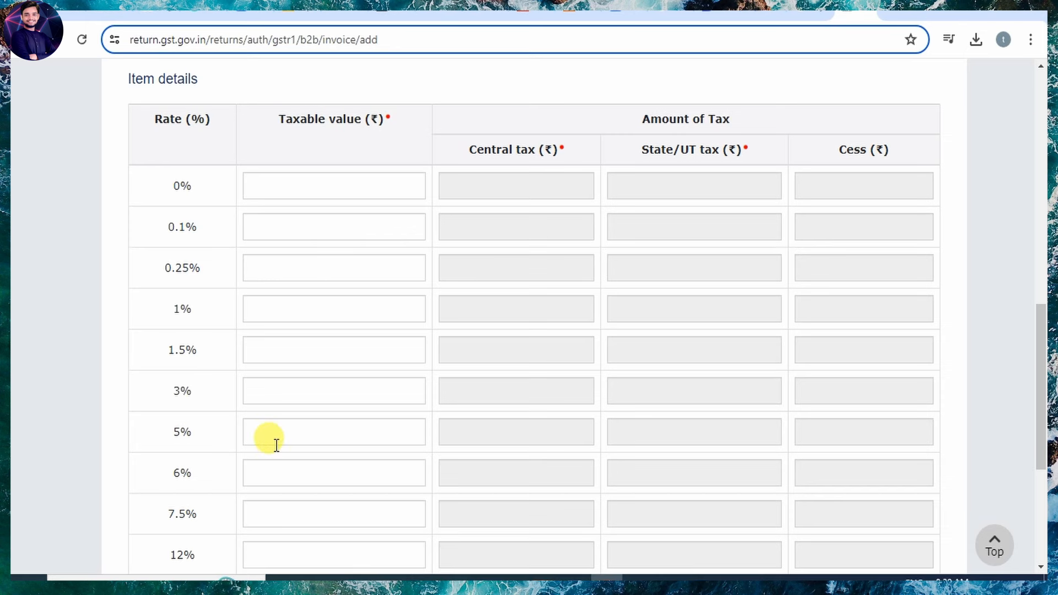
scroll(275, 446, down, 2)
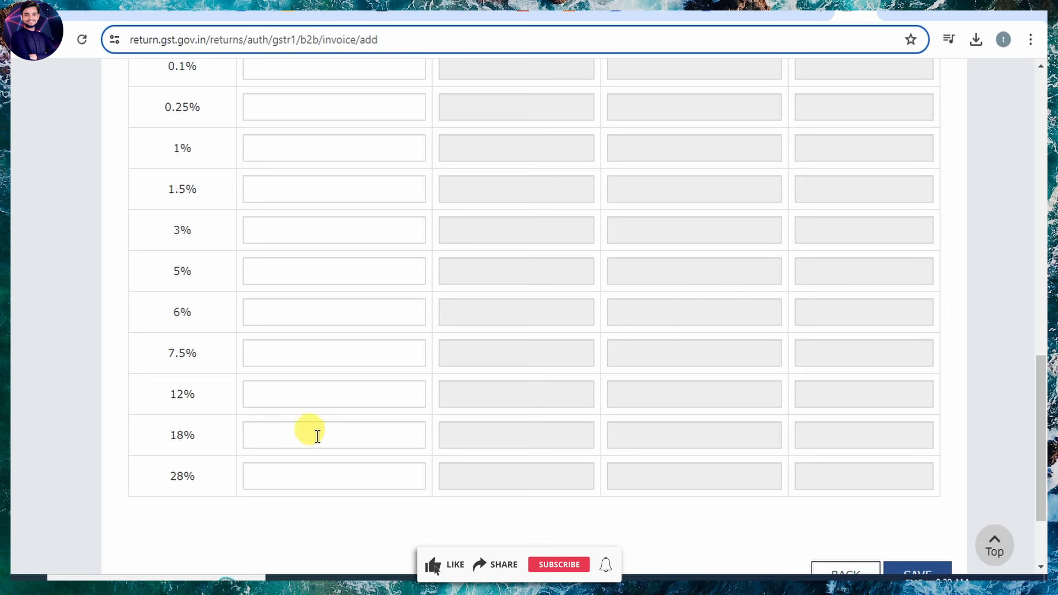
scroll(386, 345, up, 3)
scroll(439, 510, down, 3)
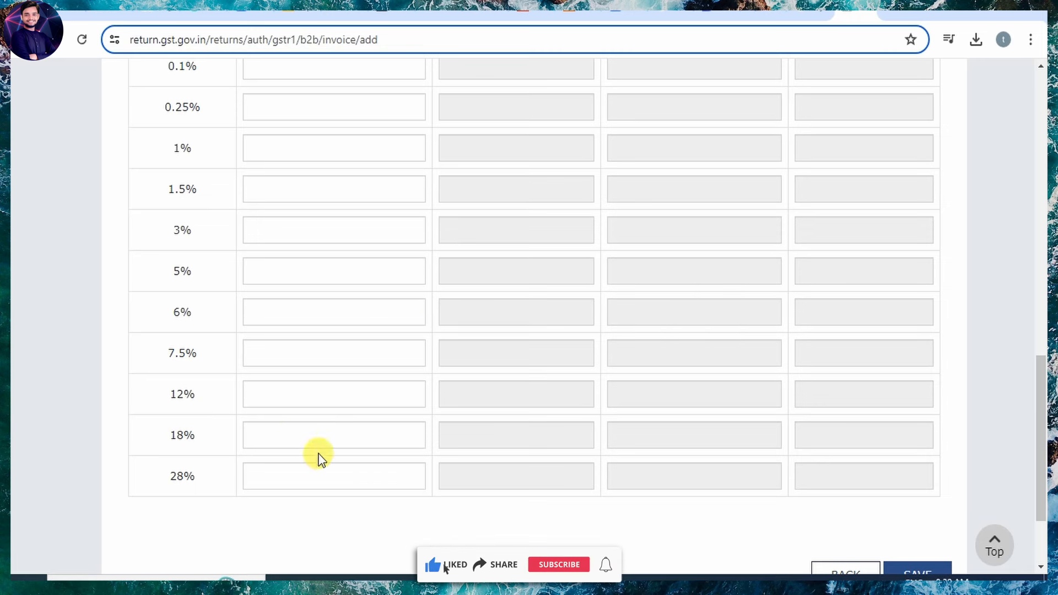
click(417, 442)
scroll(419, 439, up, 4)
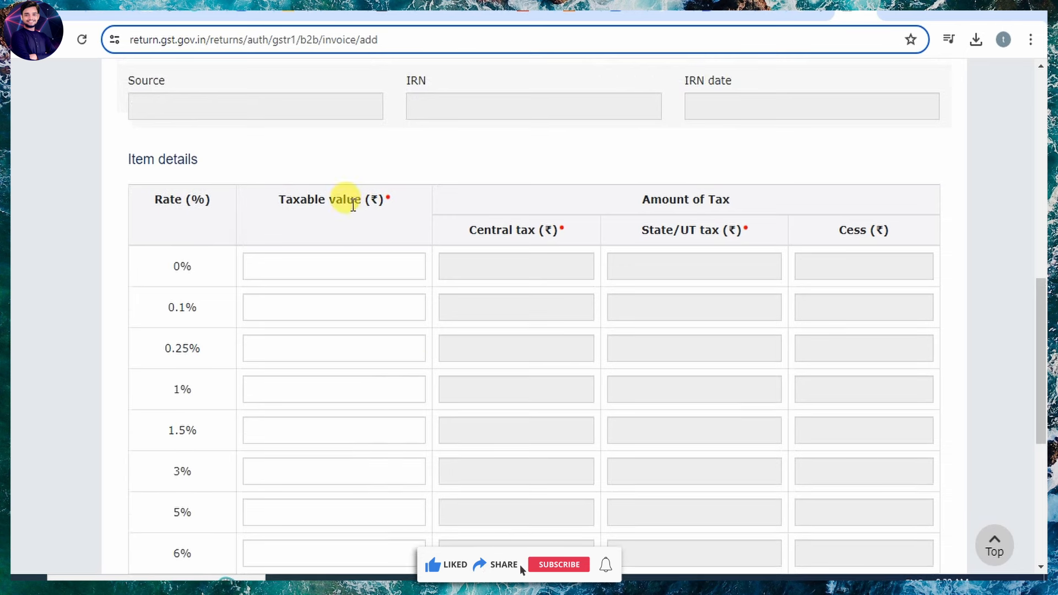
scroll(373, 384, down, 4)
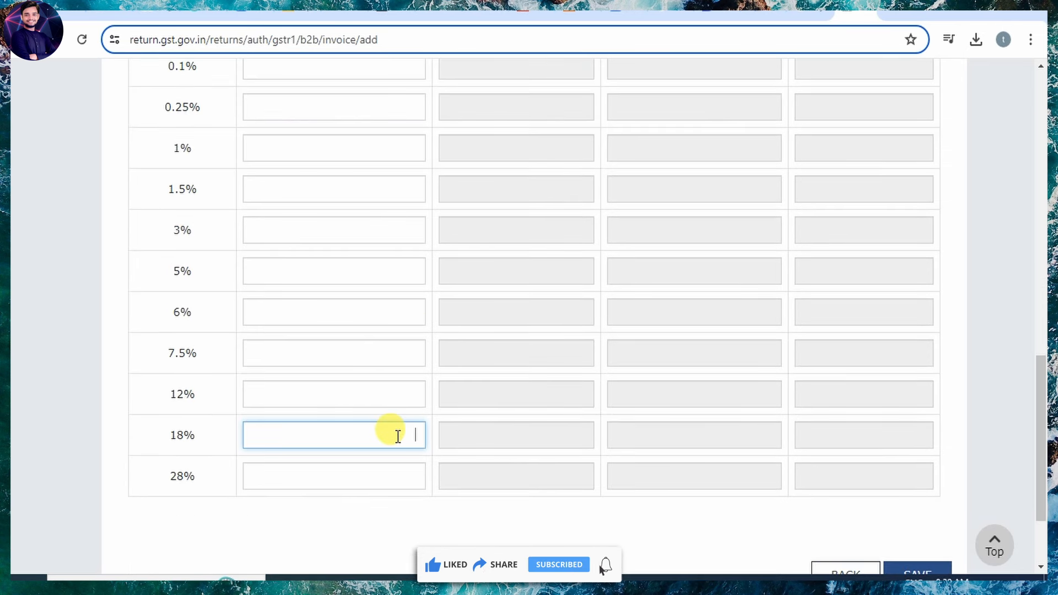
text(3000)
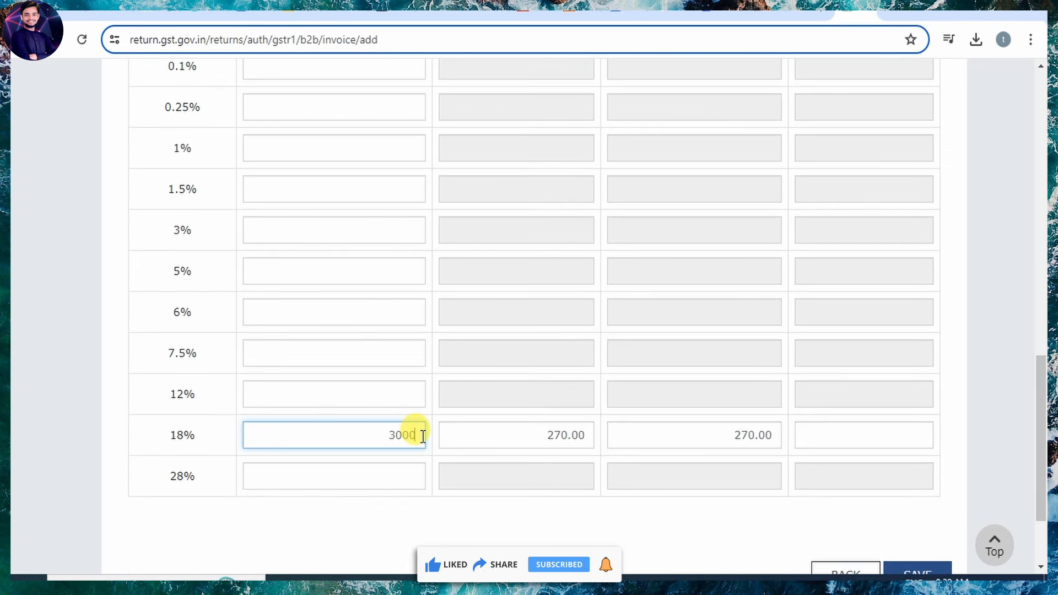
text(0)
Clear the 30000 from the 18% taxable value box and scroll through the form.
scroll(657, 479, up, 4)
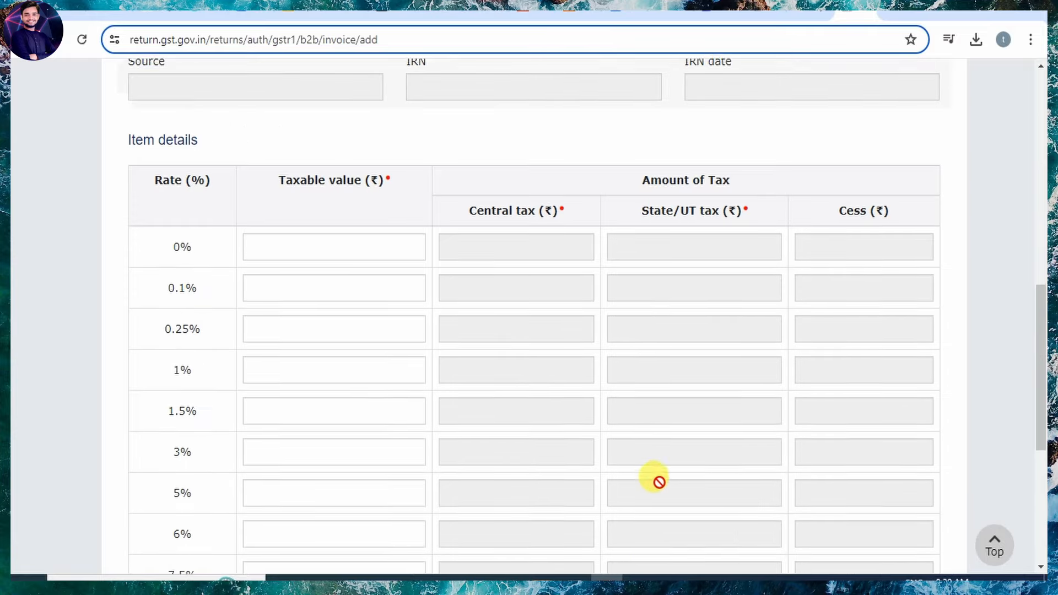
scroll(684, 448, down, 5)
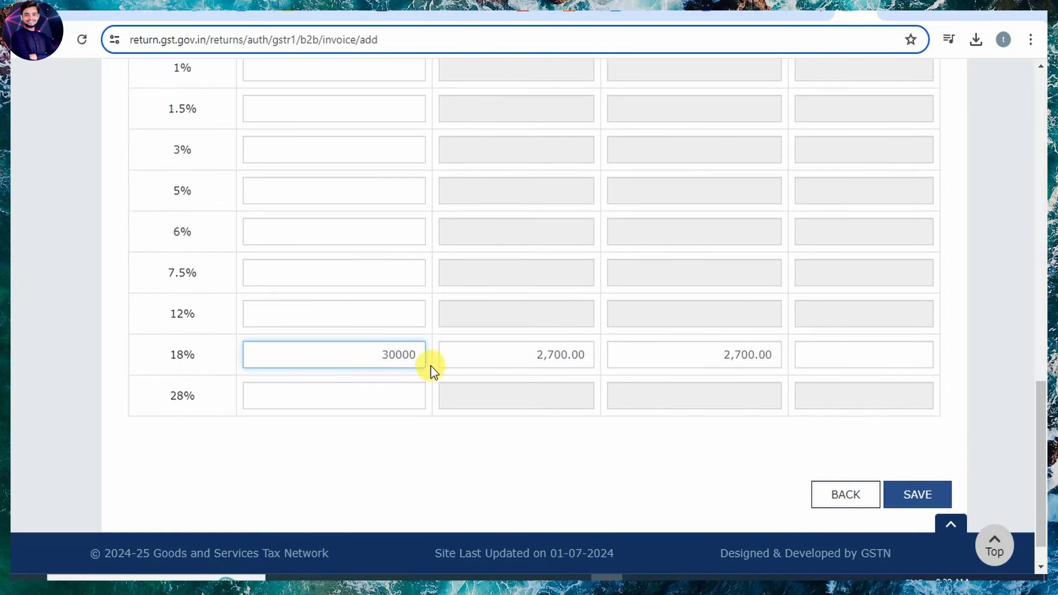
key(BackSpace)
key(BackSpace)
key(BackSpace)
key(BackSpace)
key(BackSpace)
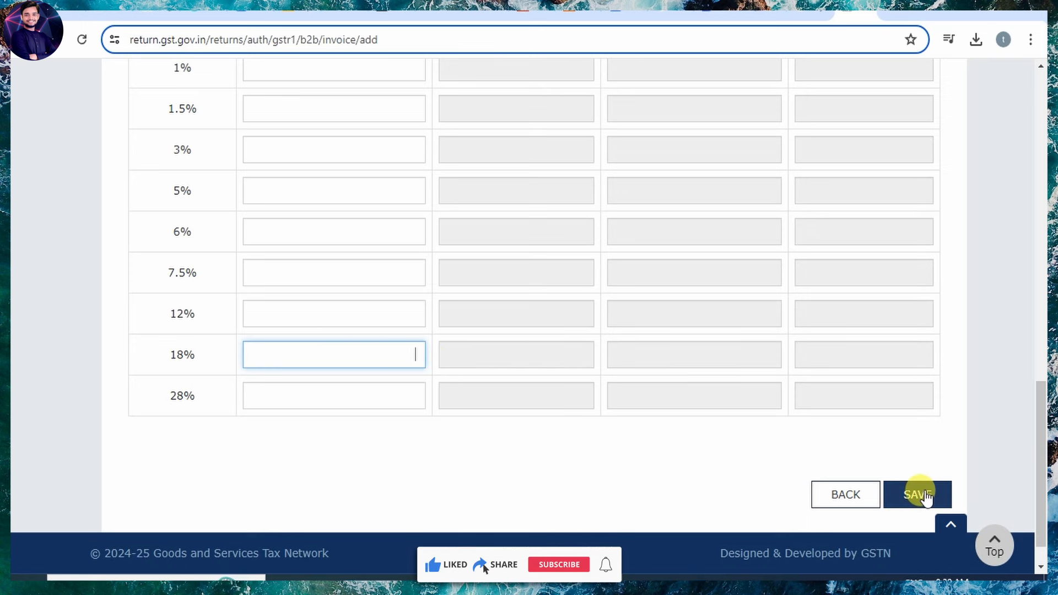
scroll(581, 461, up, 10)
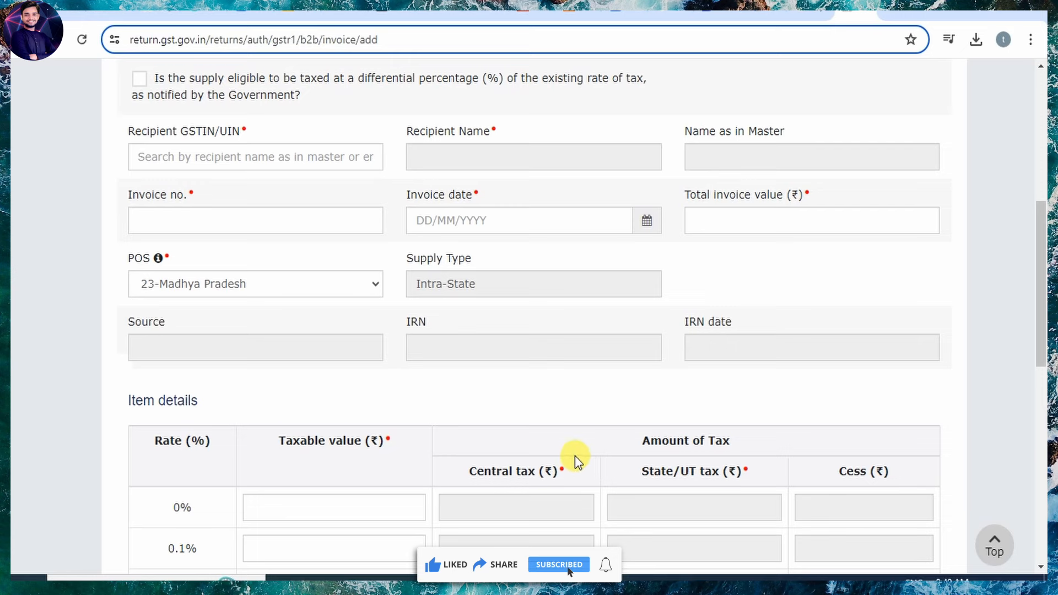
scroll(469, 414, down, 4)
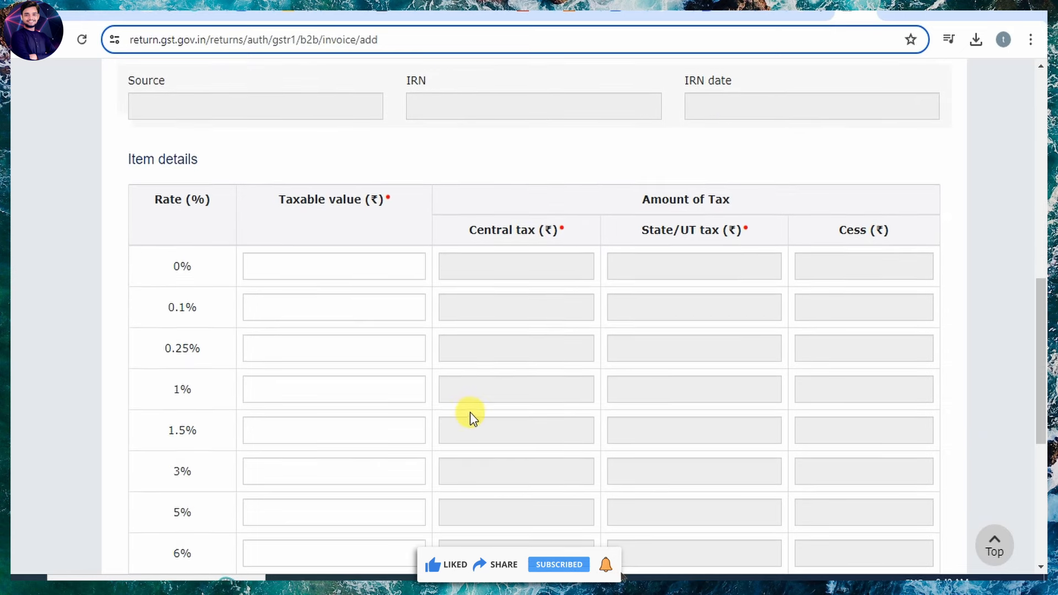
scroll(483, 365, down, 3)
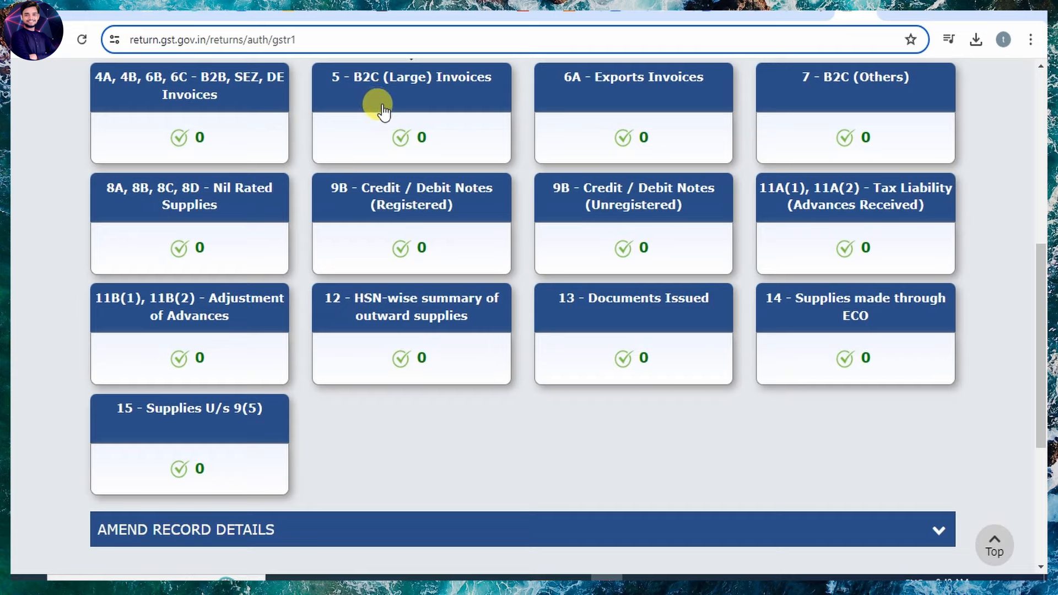
Add a B2C (Large) invoice record and browse the place of supply list without choosing.
click(408, 98)
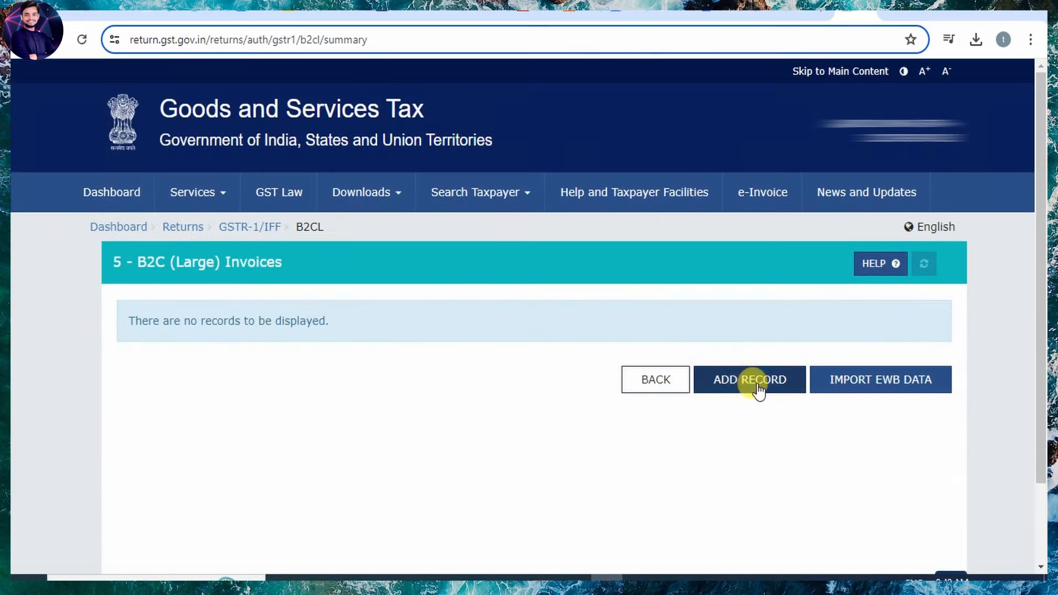
click(742, 382)
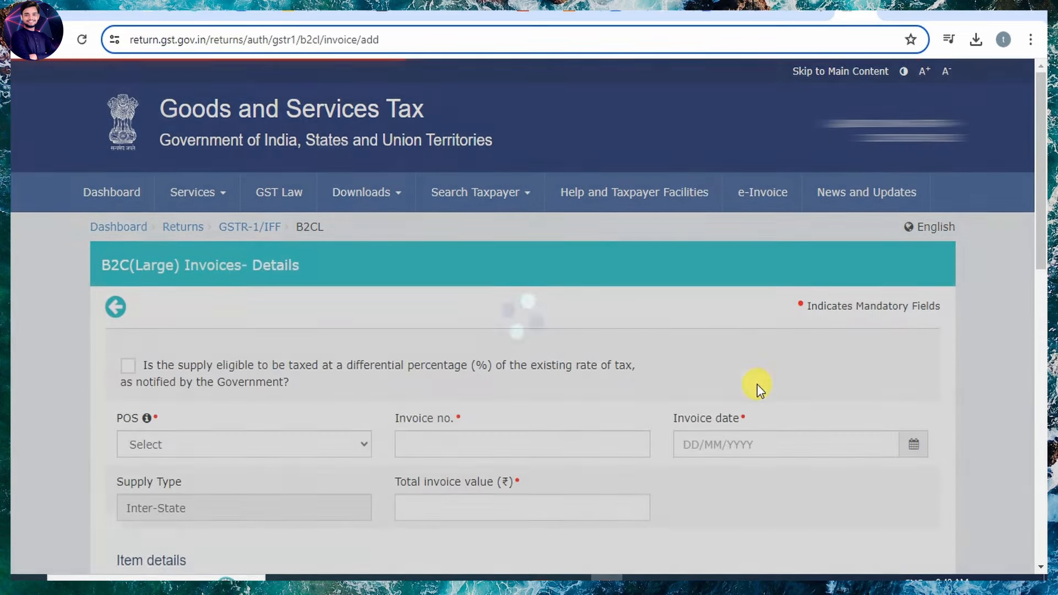
scroll(508, 395, down, 2)
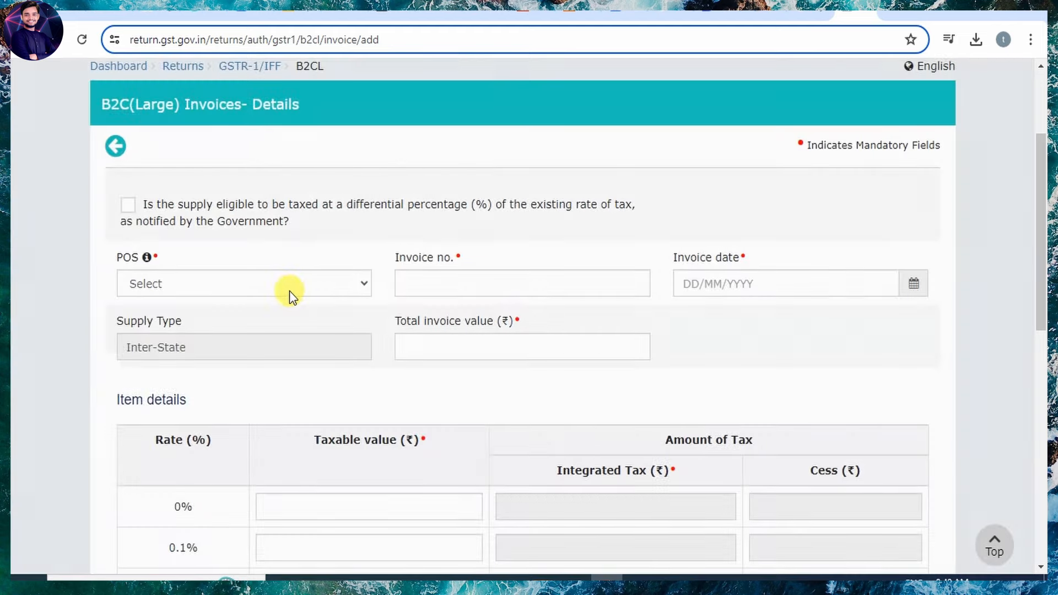
click(290, 289)
scroll(237, 199, down, 3)
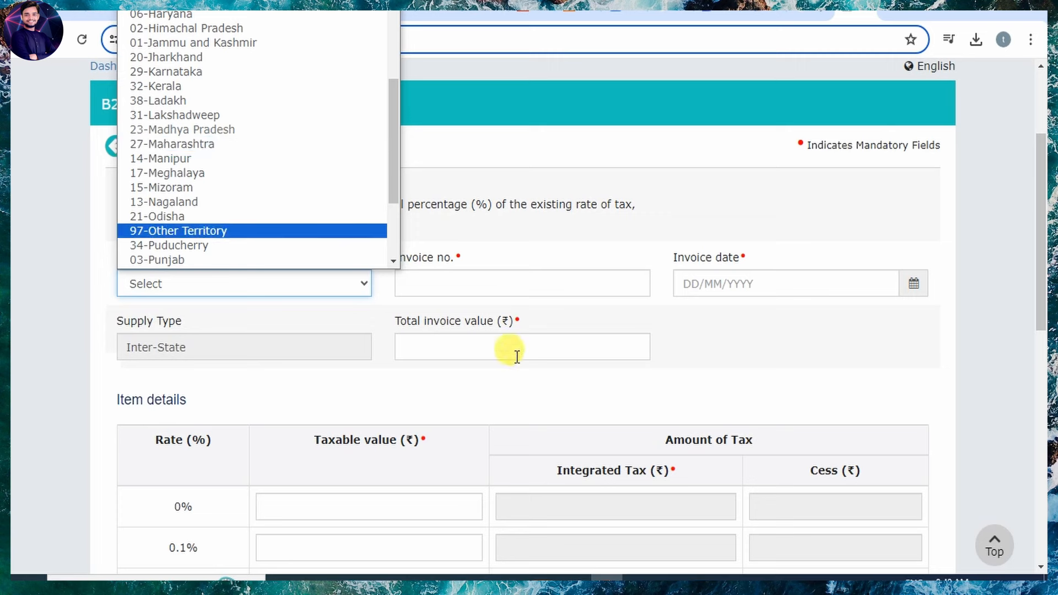
click(538, 267)
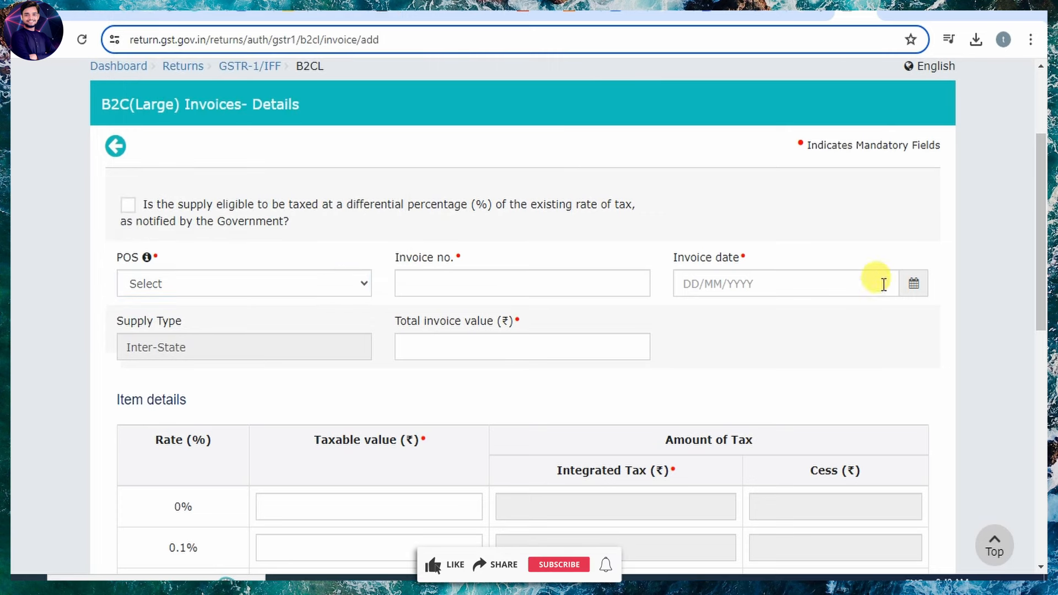
Review the item rate table and leave the B2C (Large) form without saving.
scroll(442, 389, down, 5)
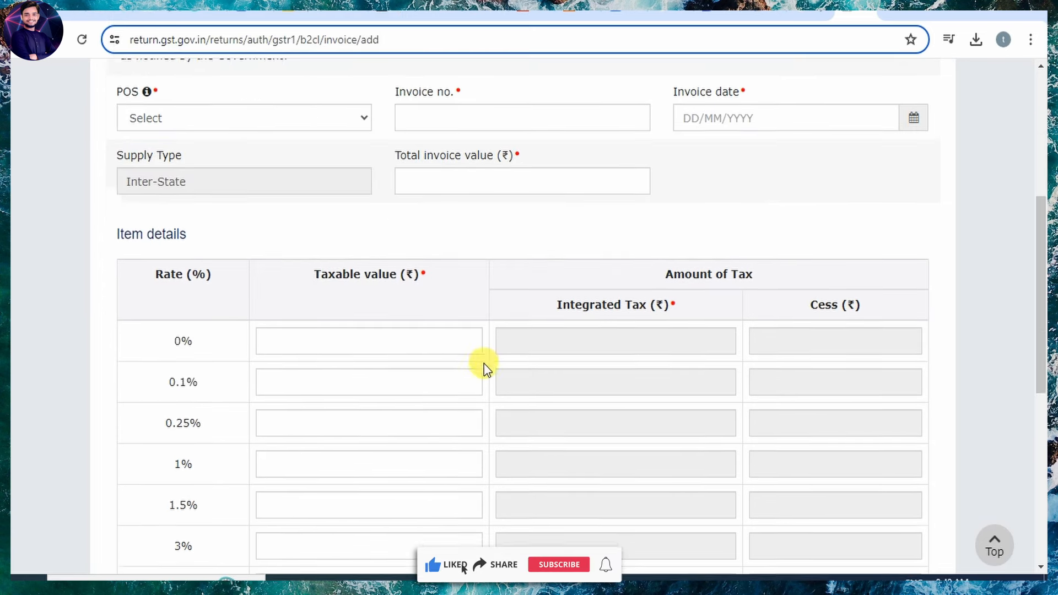
scroll(495, 319, up, 1)
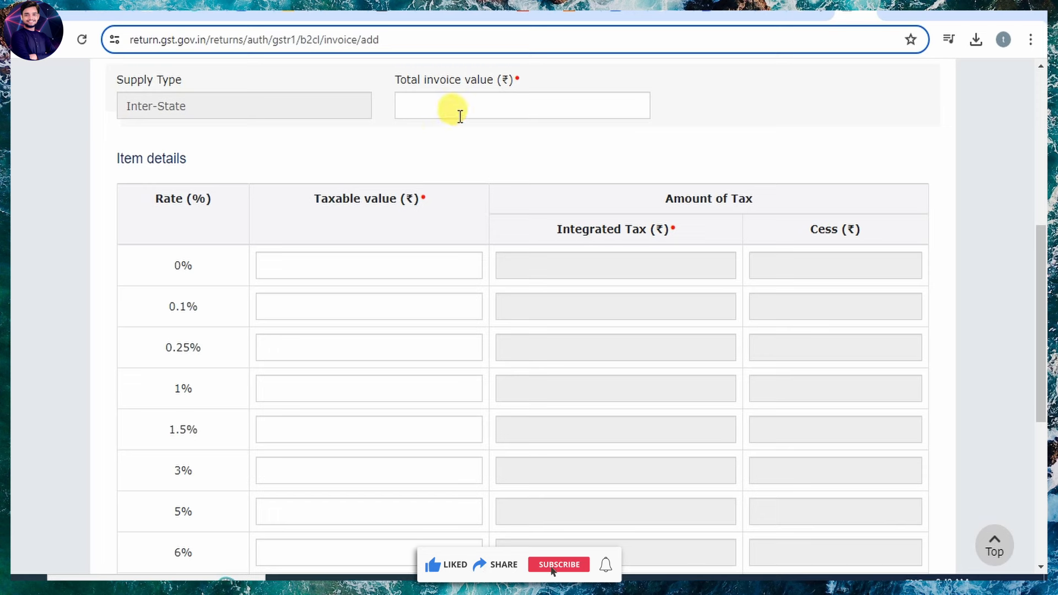
scroll(445, 356, down, 1)
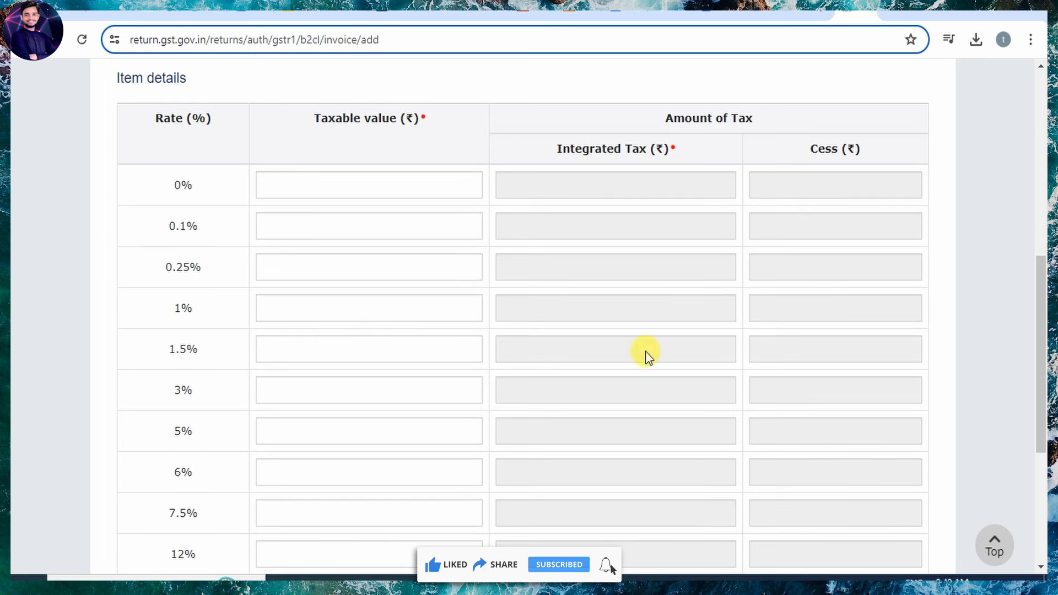
scroll(267, 470, down, 1)
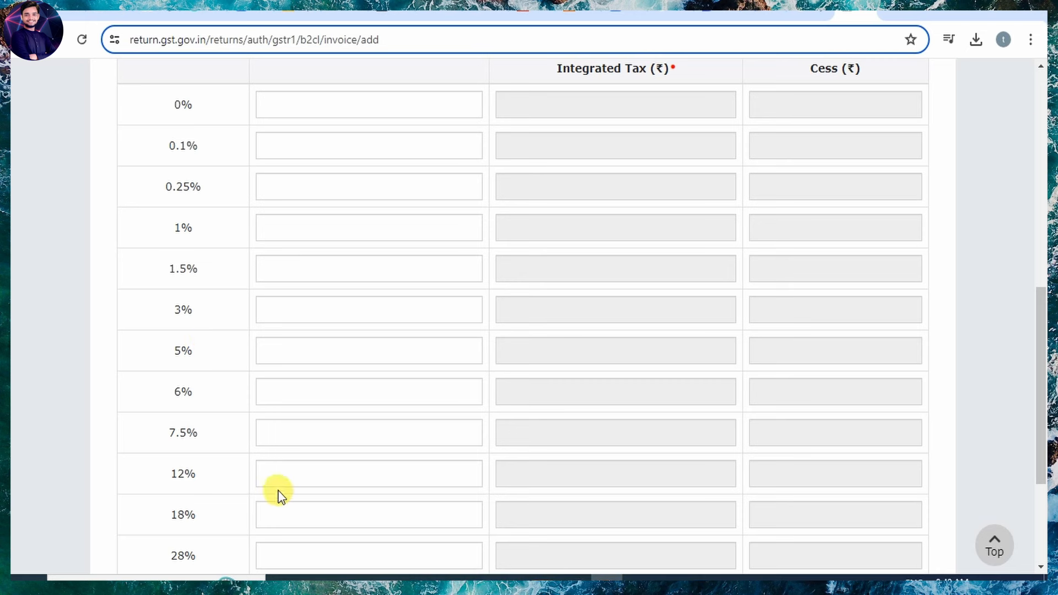
scroll(664, 491, down, 3)
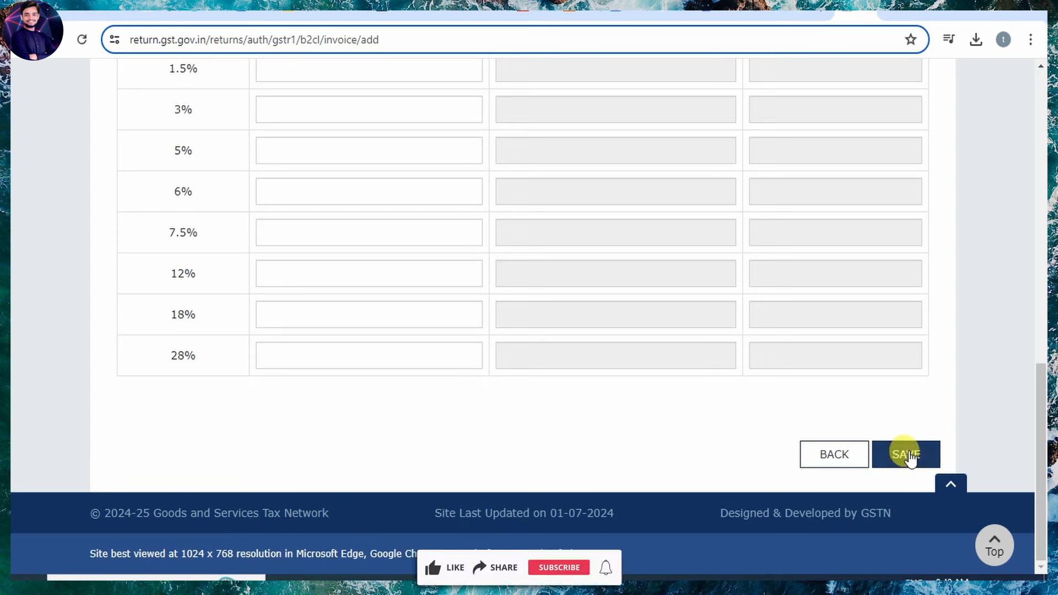
scroll(560, 389, up, 5)
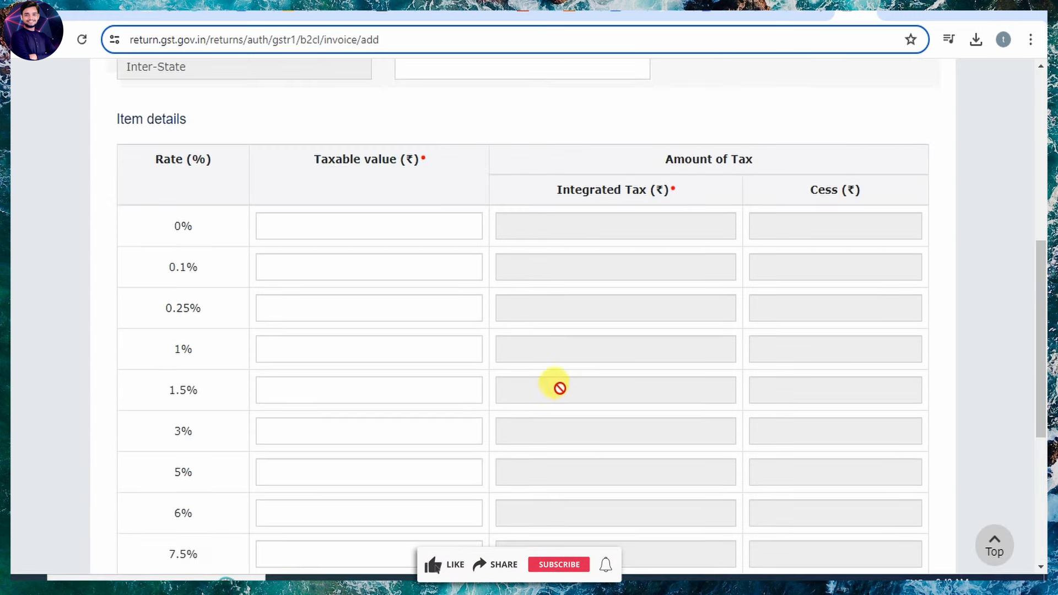
scroll(706, 469, down, 3)
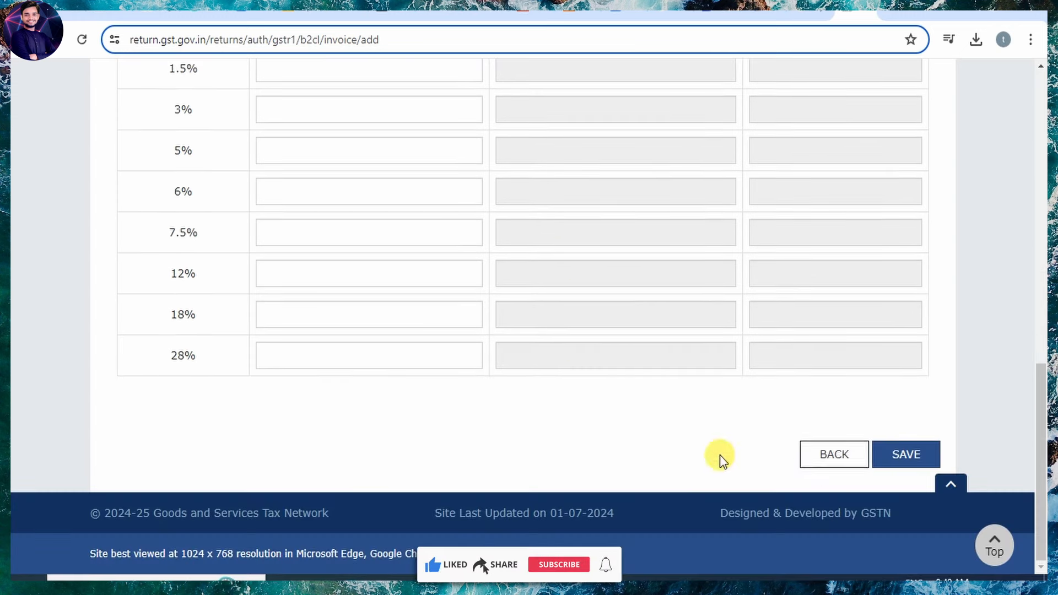
click(820, 468)
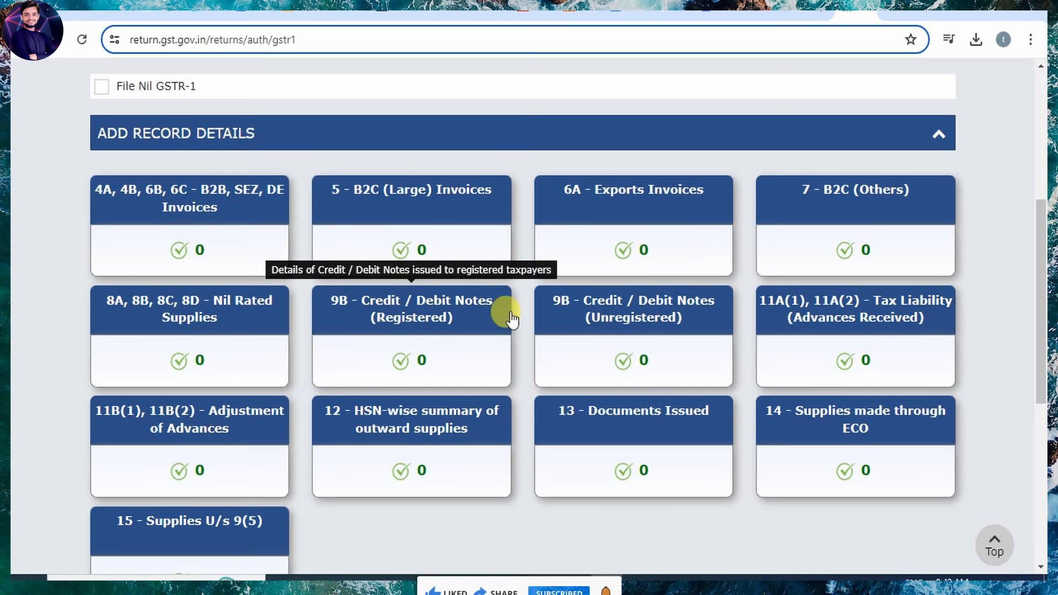
click(408, 318)
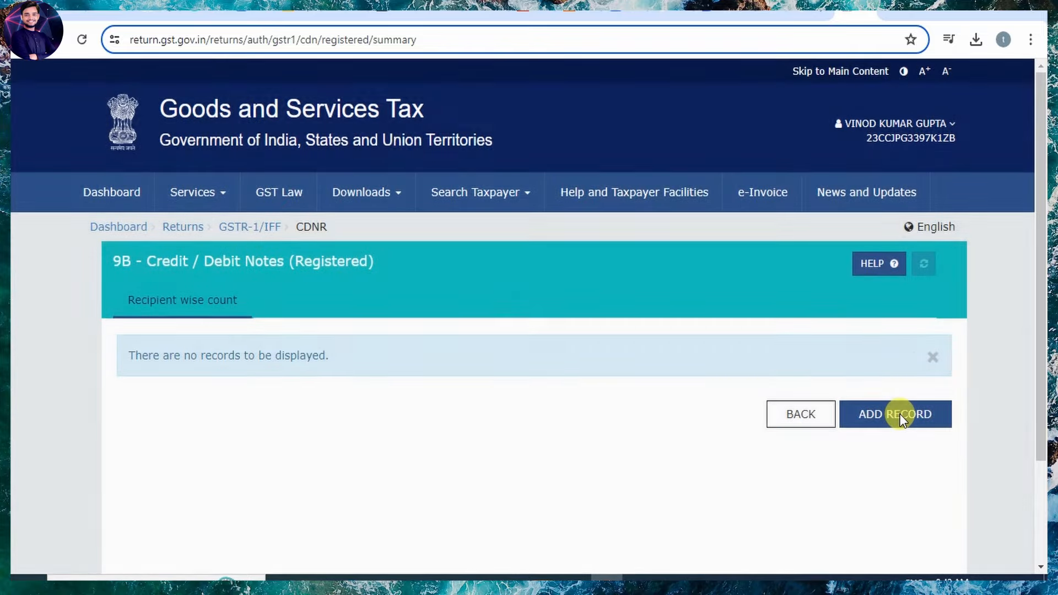
click(901, 414)
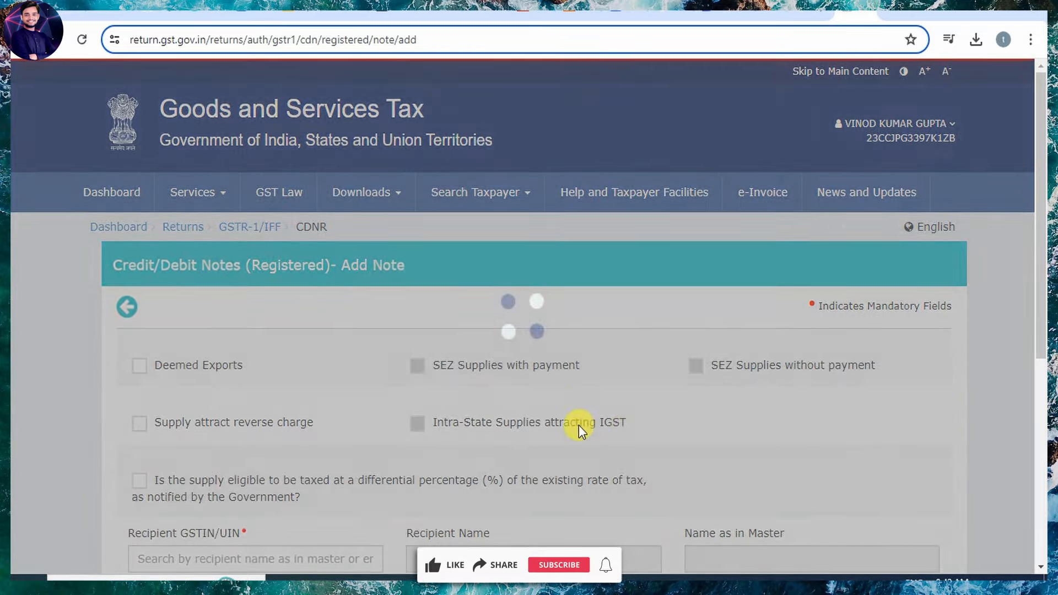
scroll(581, 416, down, 5)
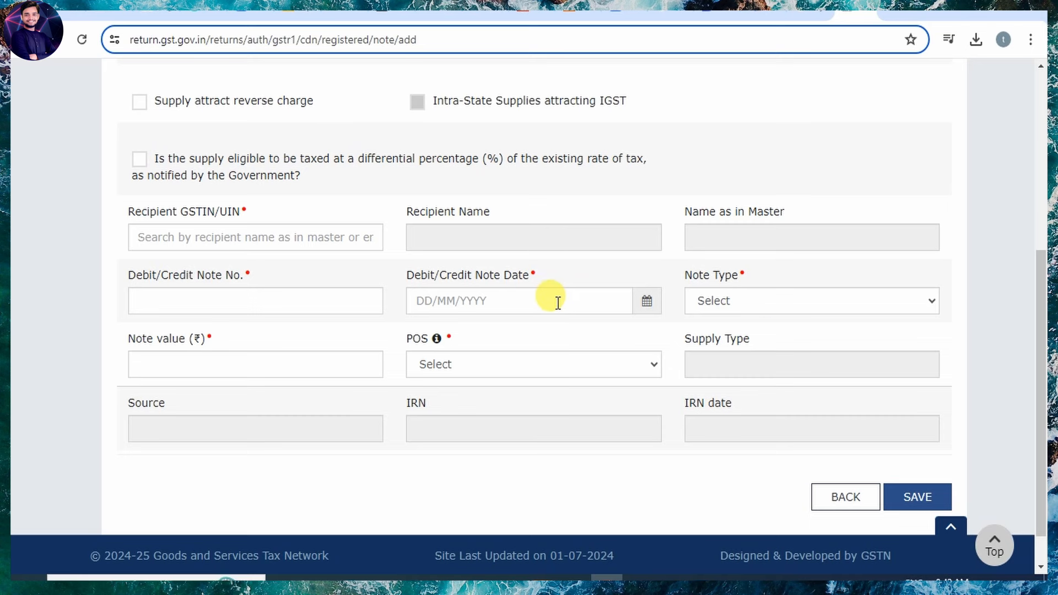
click(852, 302)
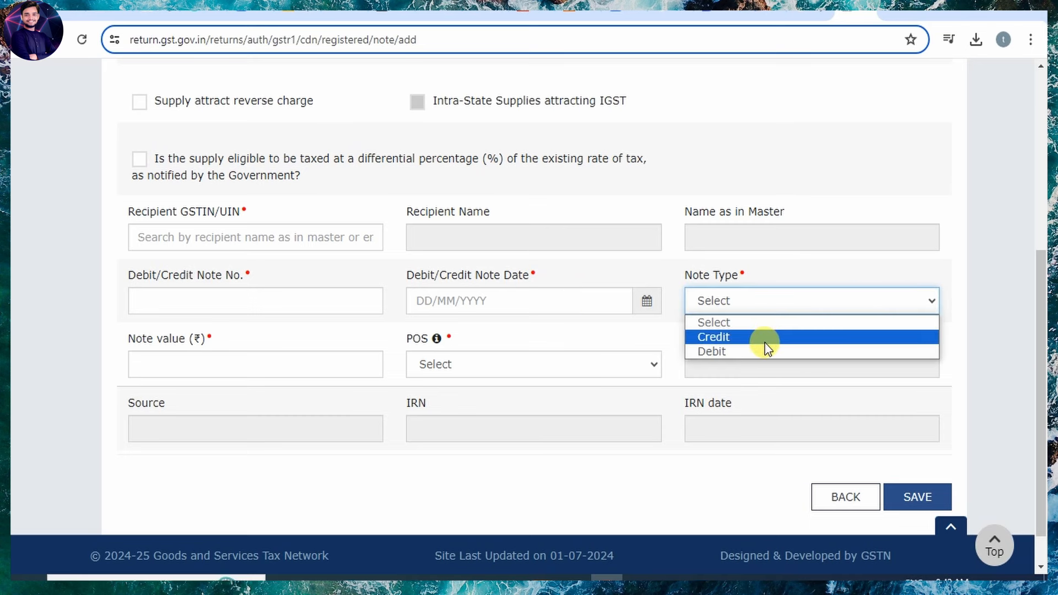
click(606, 465)
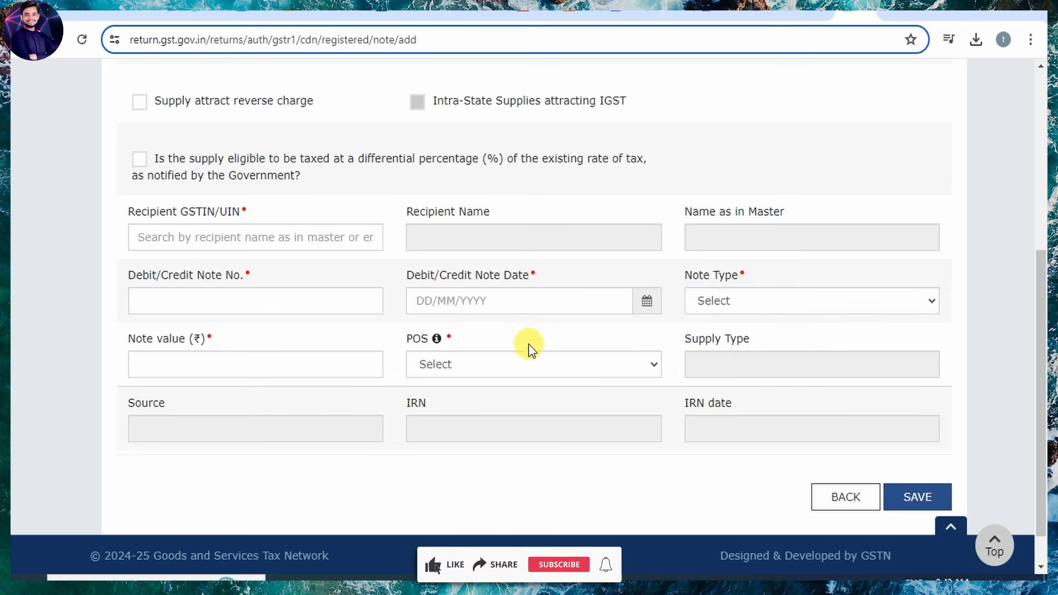
click(544, 369)
click(543, 368)
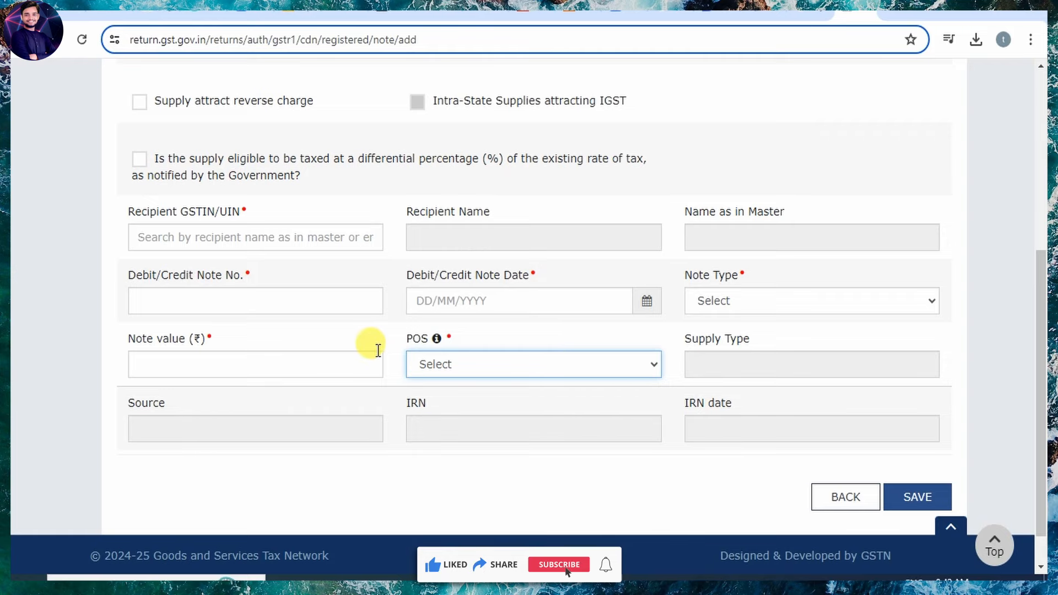
scroll(378, 351, up, 1)
scroll(371, 342, down, 1)
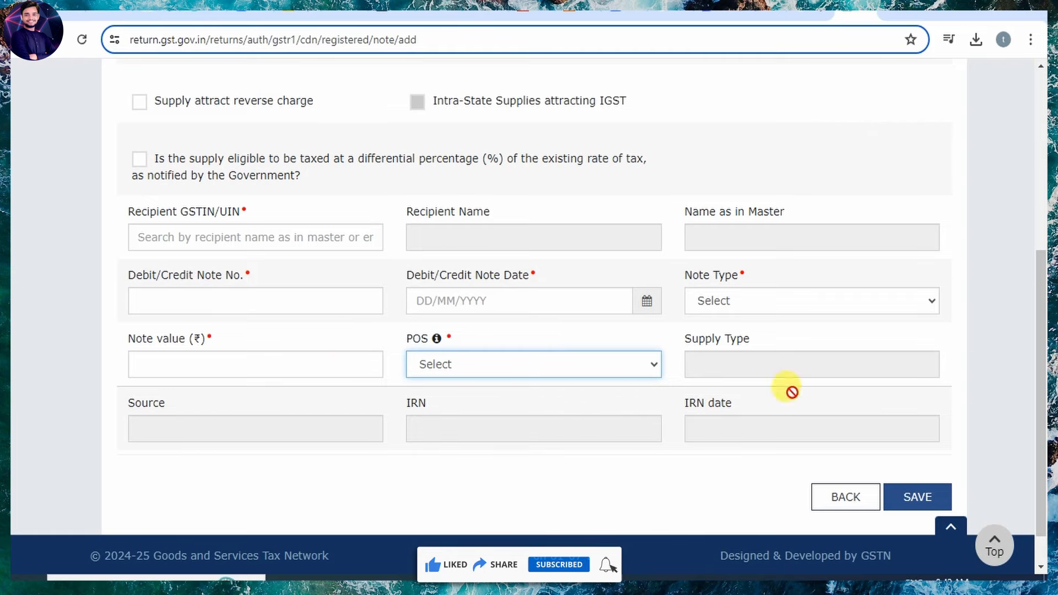
click(835, 496)
click(799, 416)
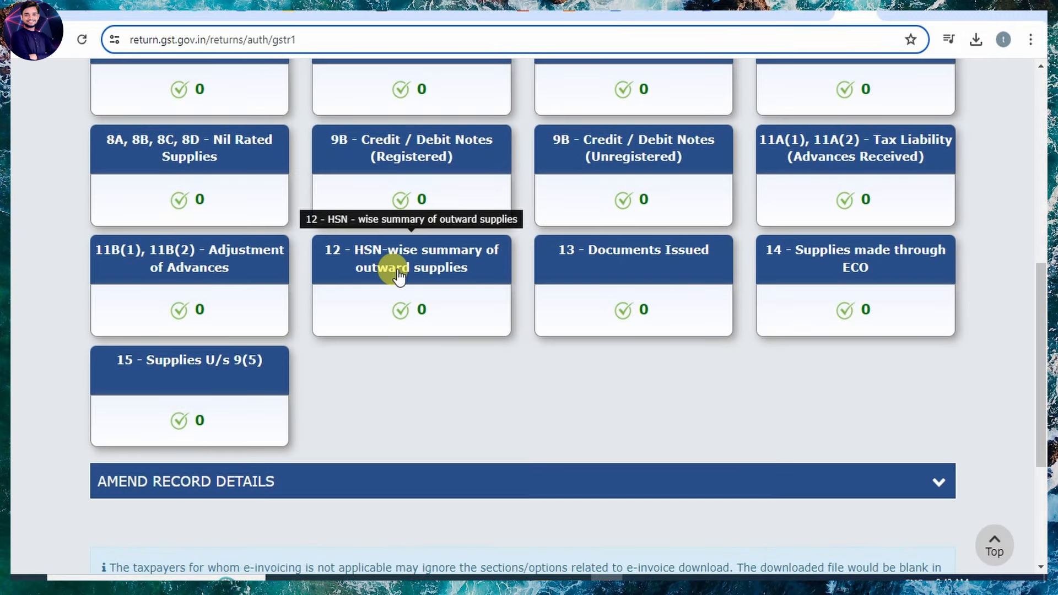
Enter HSN 997152 (brokerage services) with an 18% rate in the HSN-wise summary.
click(427, 269)
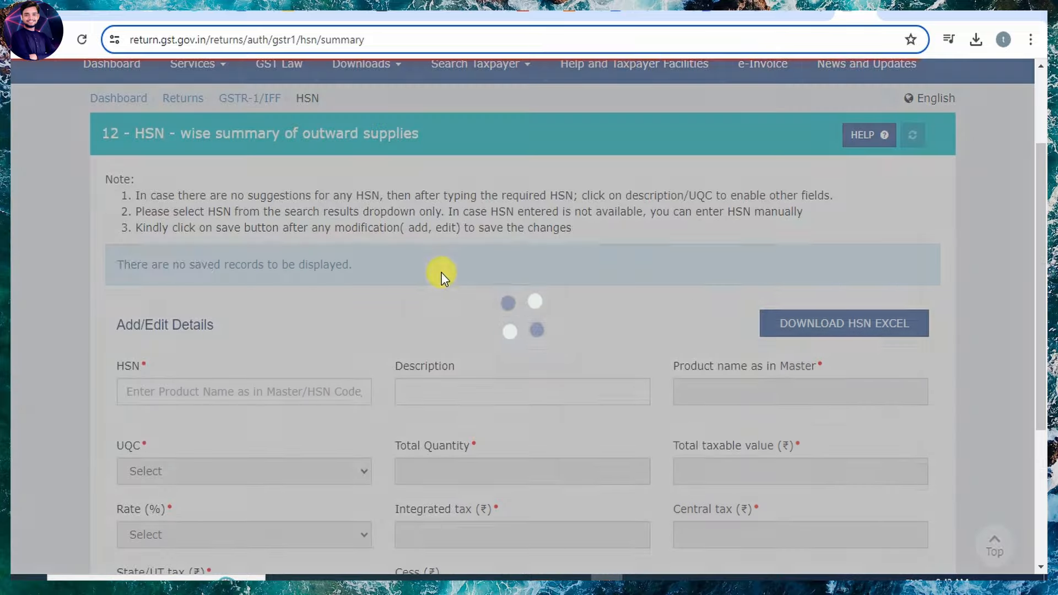
scroll(441, 275, down, 3)
click(142, 231)
text(997152)
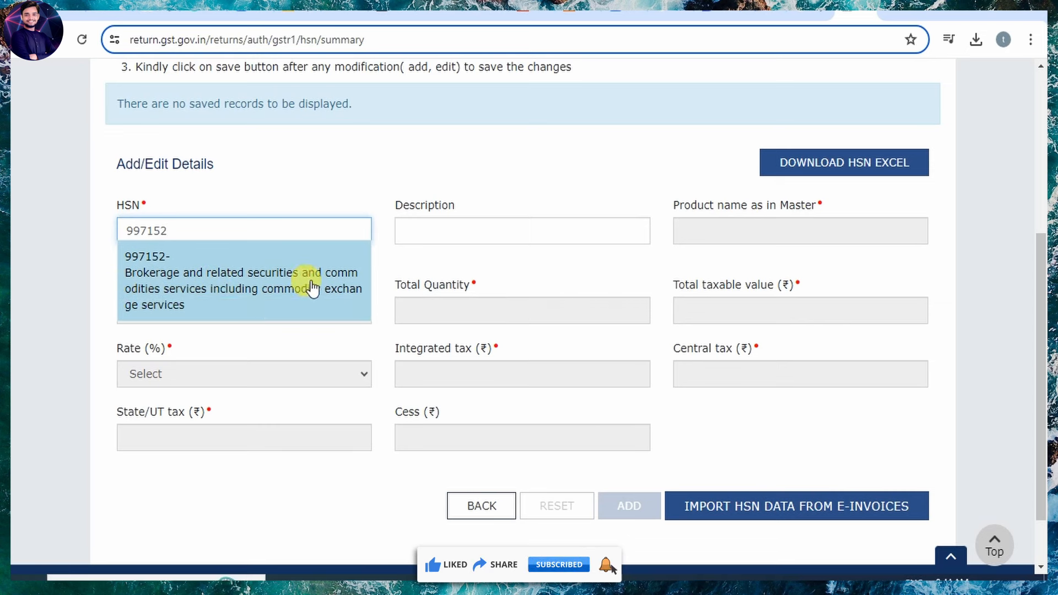
click(217, 289)
scroll(598, 265, down, 2)
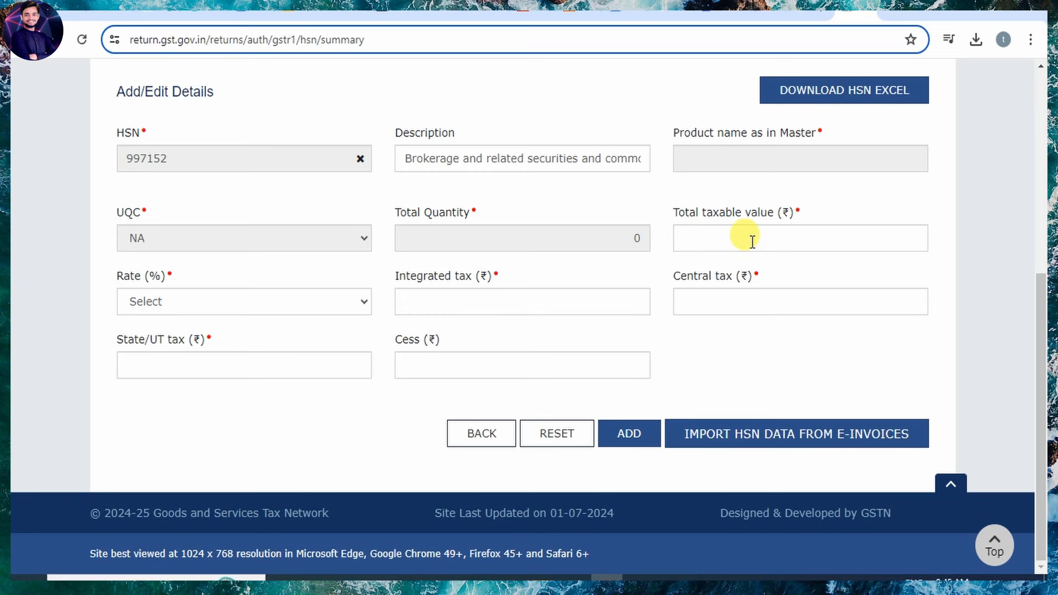
click(205, 304)
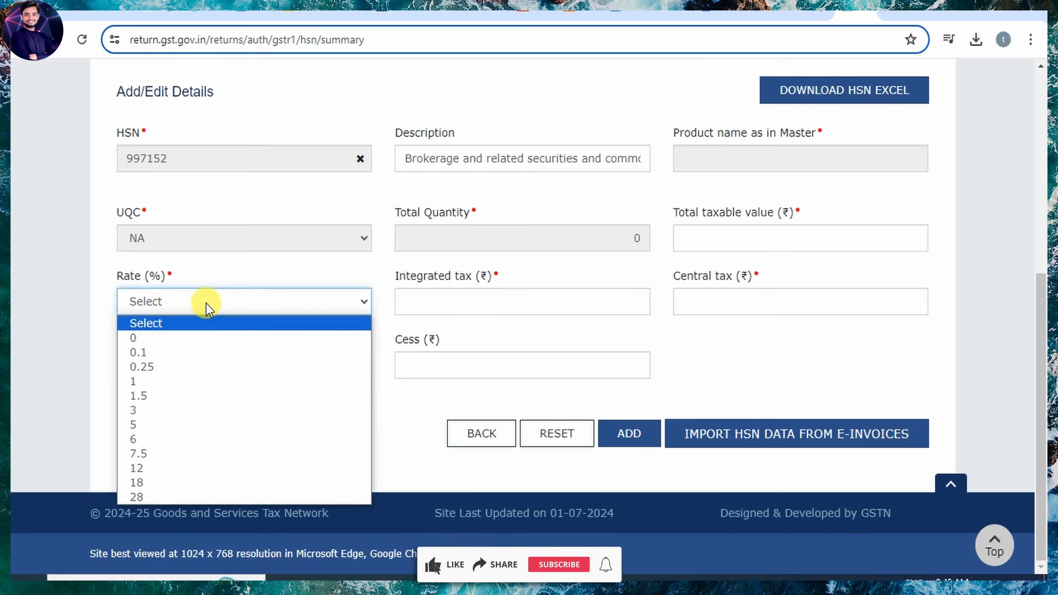
click(167, 481)
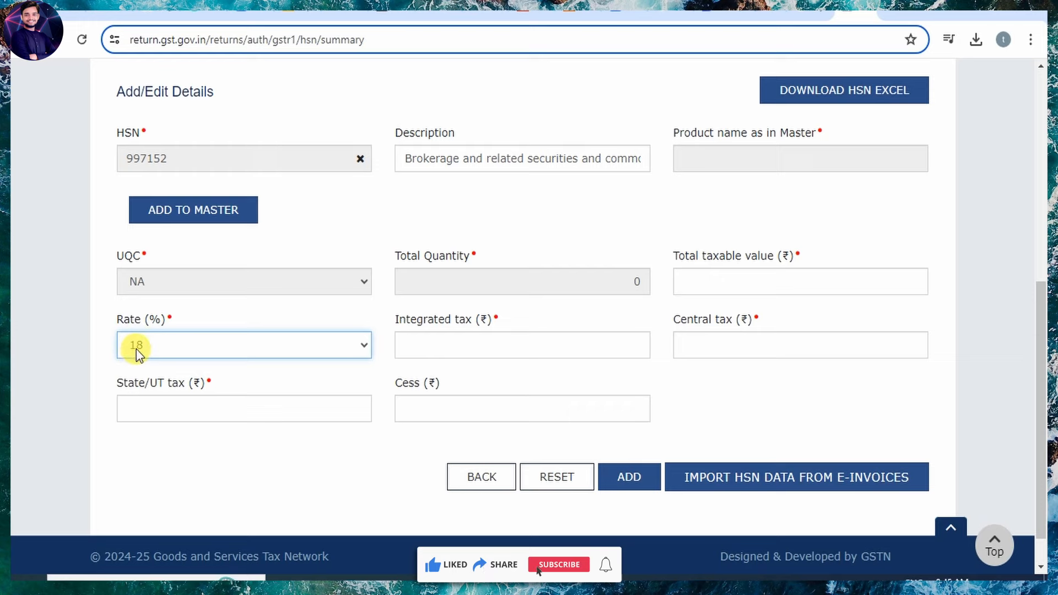
Open Add to Master for the HSN, then back out of the product master unsaved.
click(202, 218)
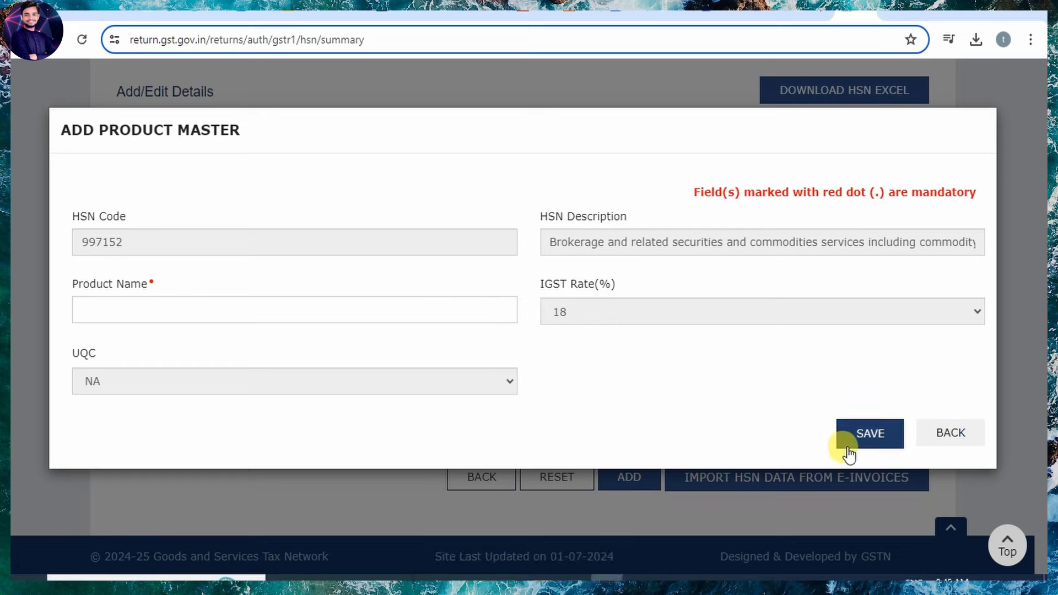
click(938, 435)
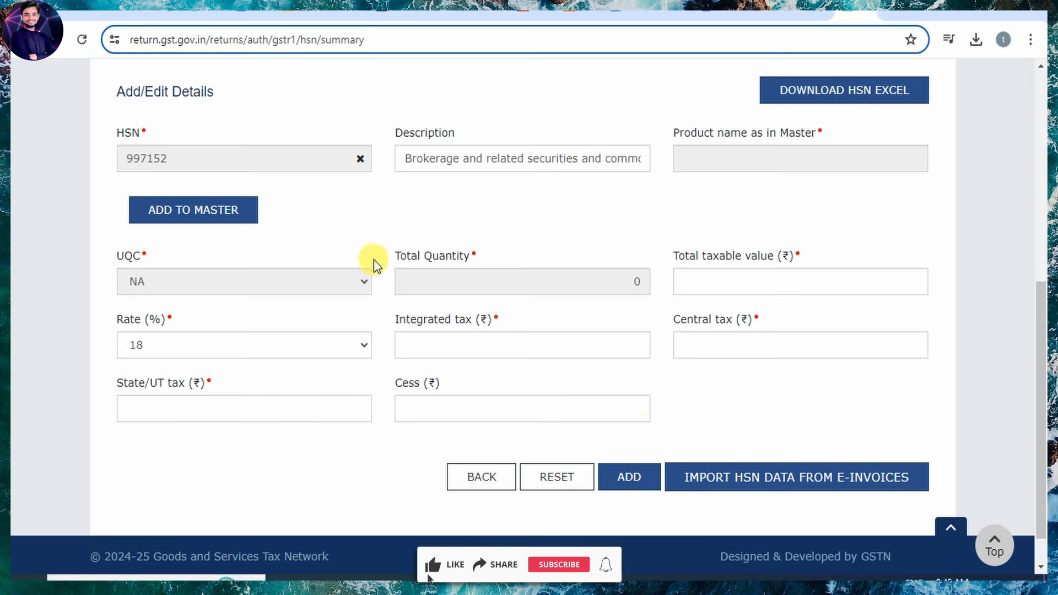
scroll(423, 335, up, 1)
scroll(423, 335, down, 1)
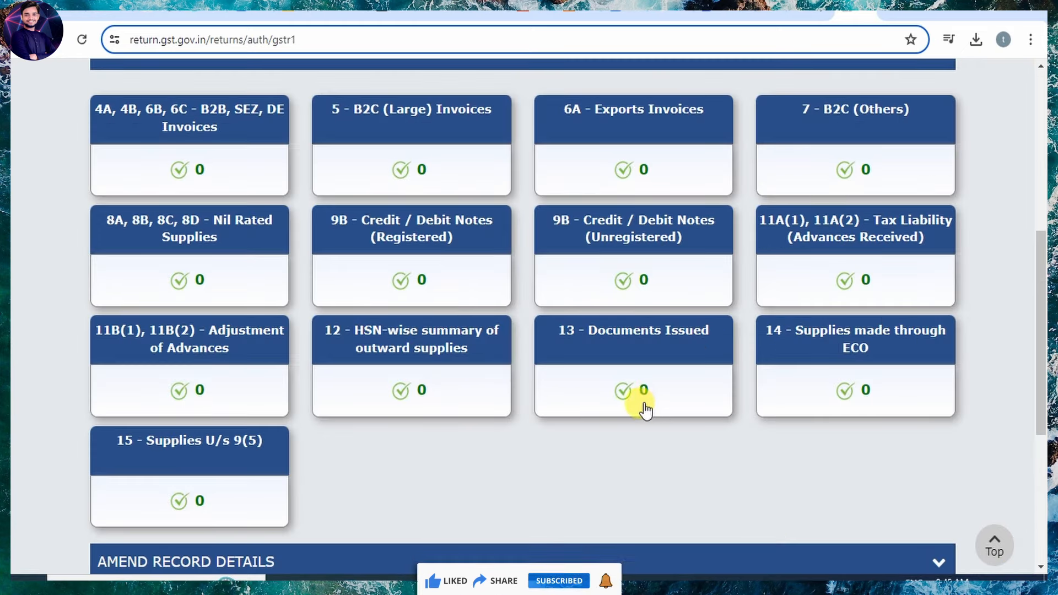
click(633, 343)
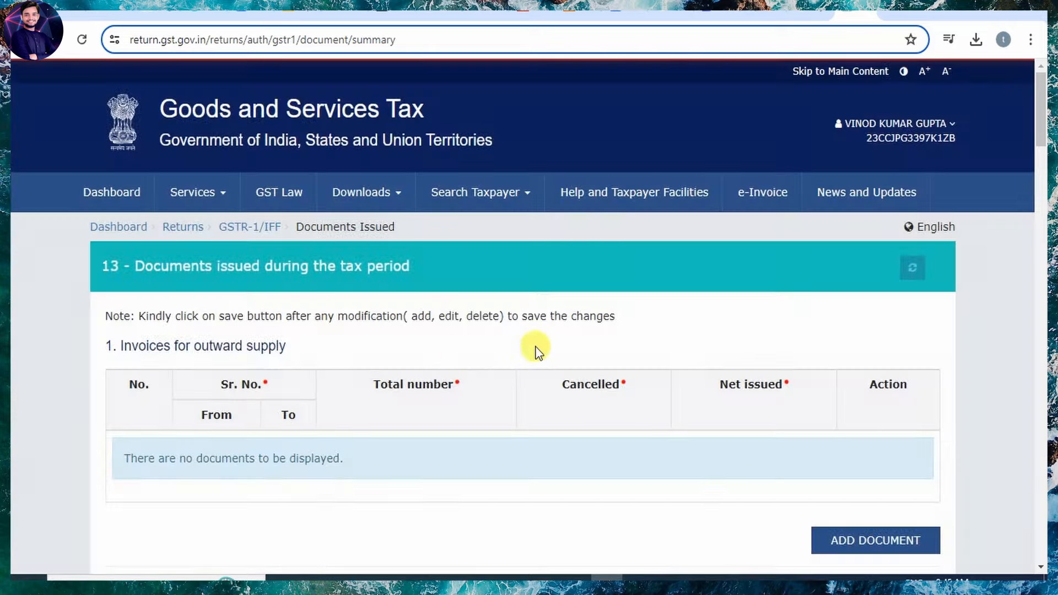
scroll(456, 354, down, 4)
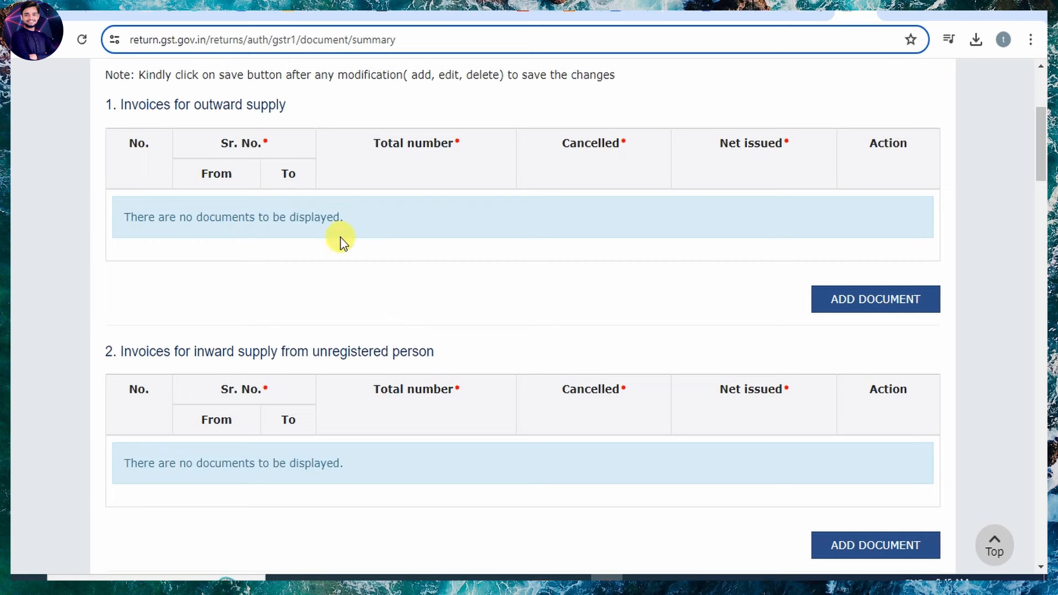
click(875, 306)
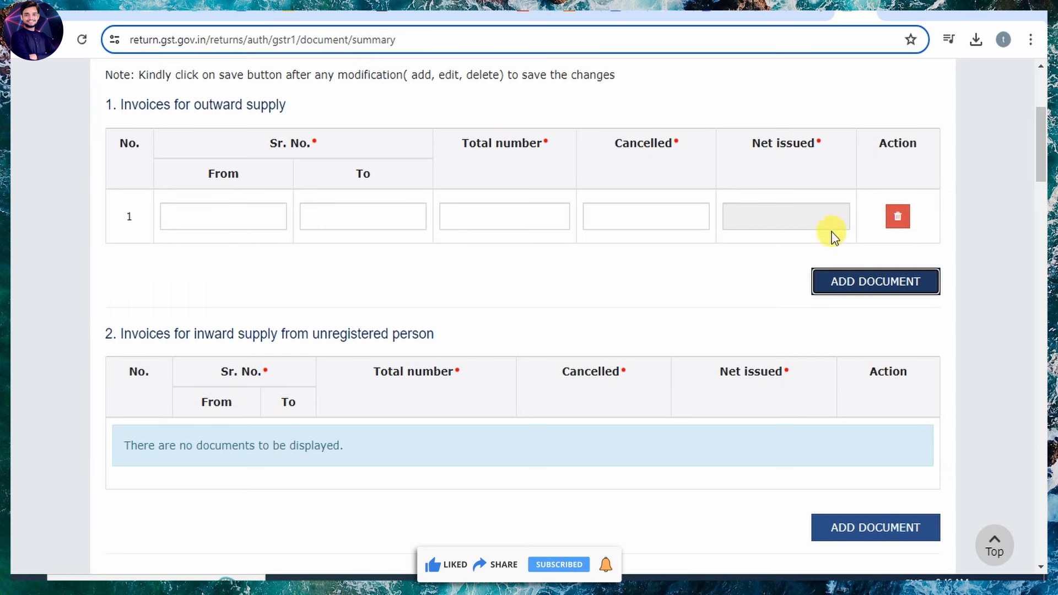
scroll(275, 336, down, 3)
scroll(276, 333, up, 3)
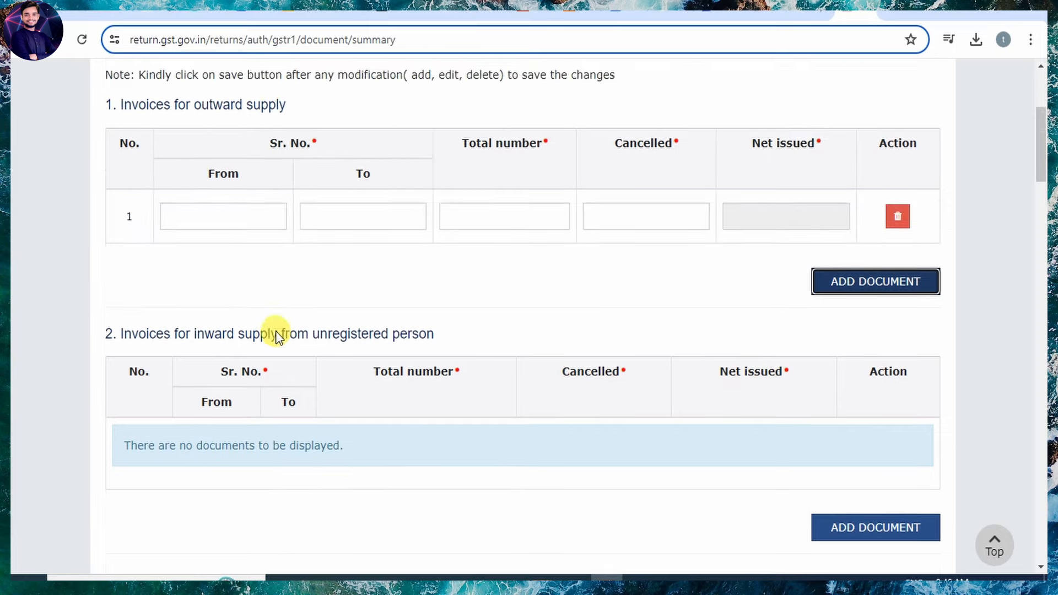
scroll(274, 399, down, 4)
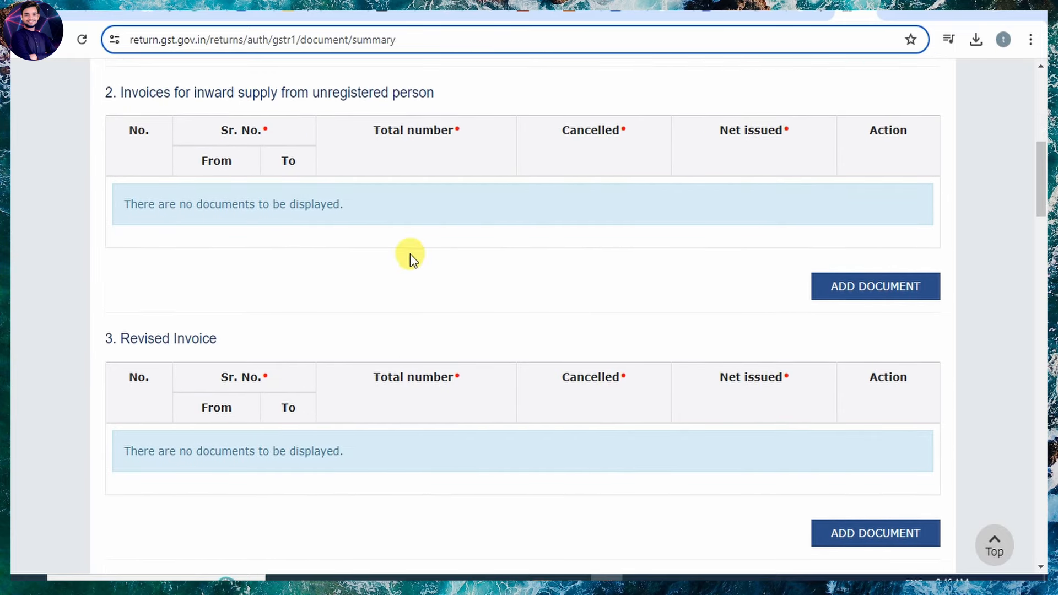
scroll(298, 410, down, 4)
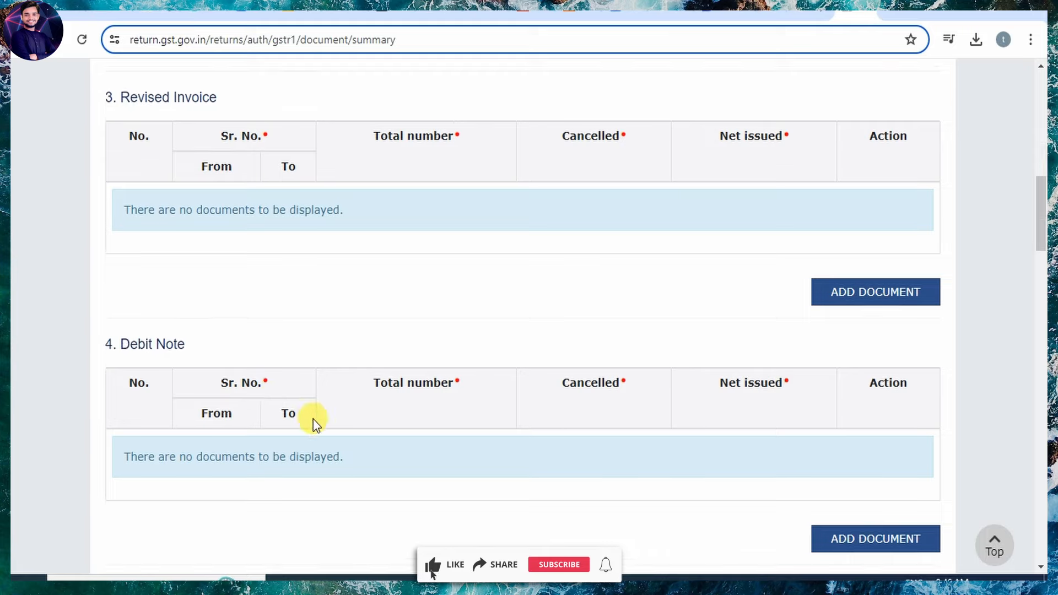
scroll(309, 408, down, 4)
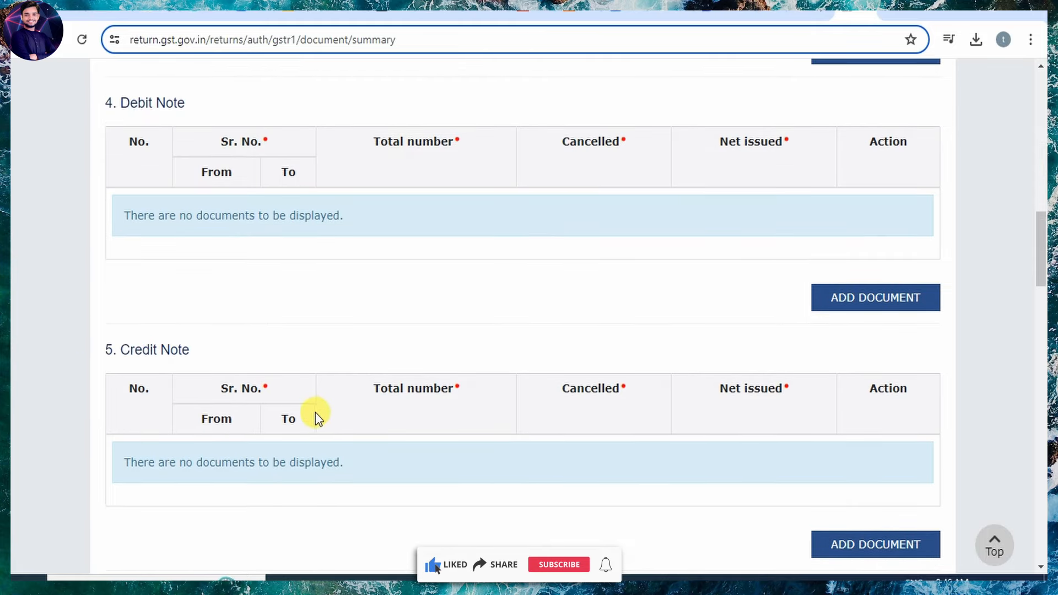
scroll(314, 414, down, 4)
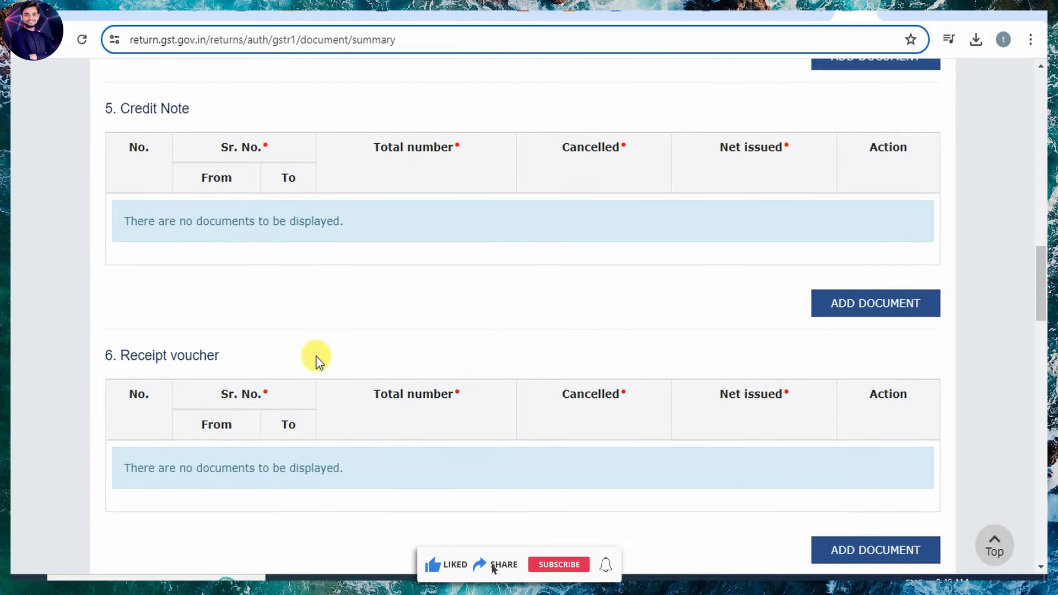
scroll(680, 358, down, 3)
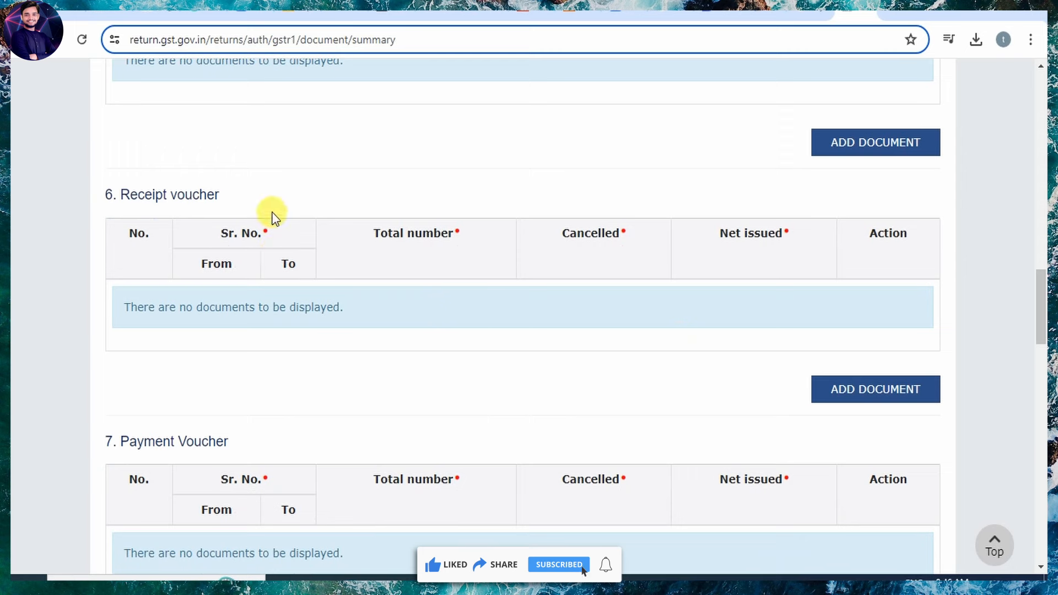
scroll(469, 342, down, 4)
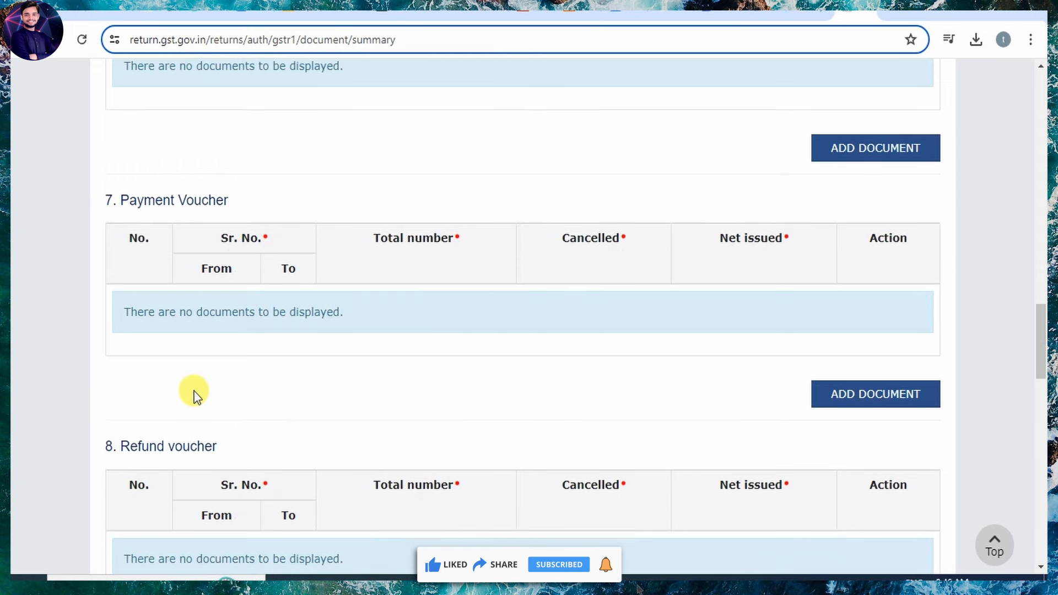
scroll(422, 338, down, 3)
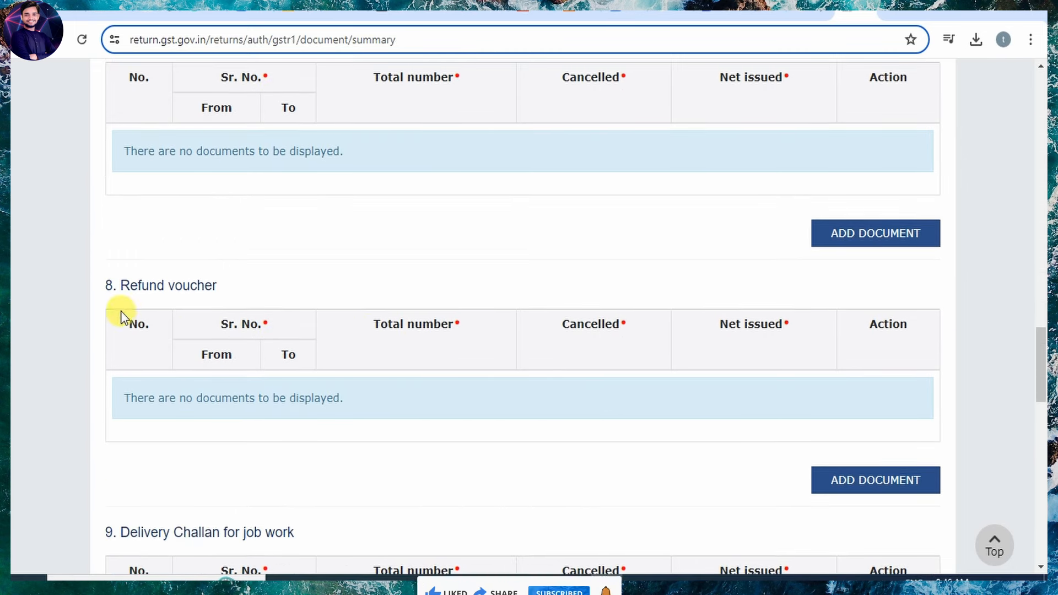
scroll(269, 397, down, 4)
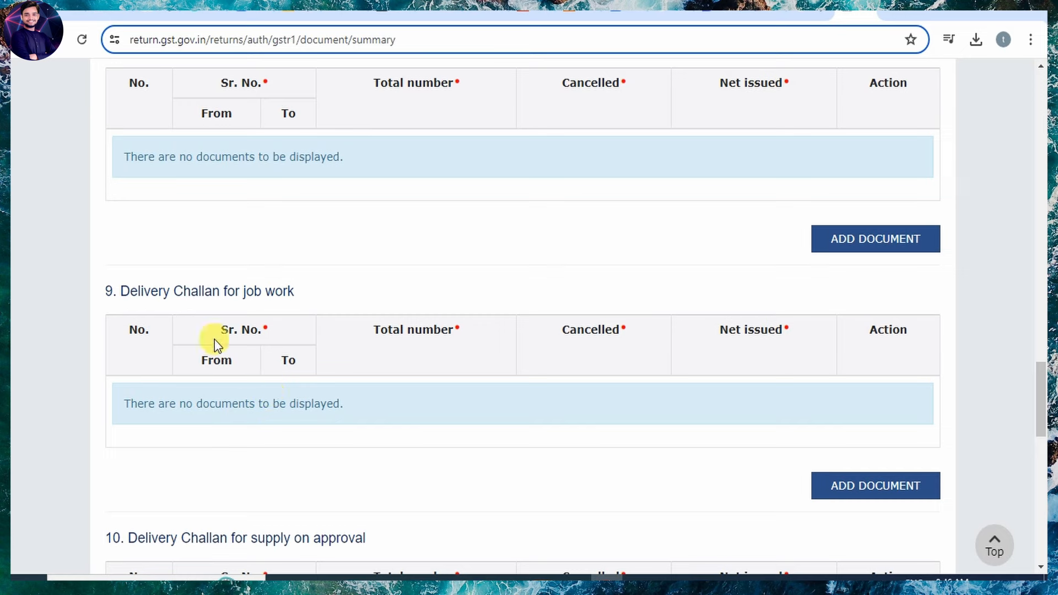
scroll(303, 323, down, 2)
scroll(302, 321, down, 3)
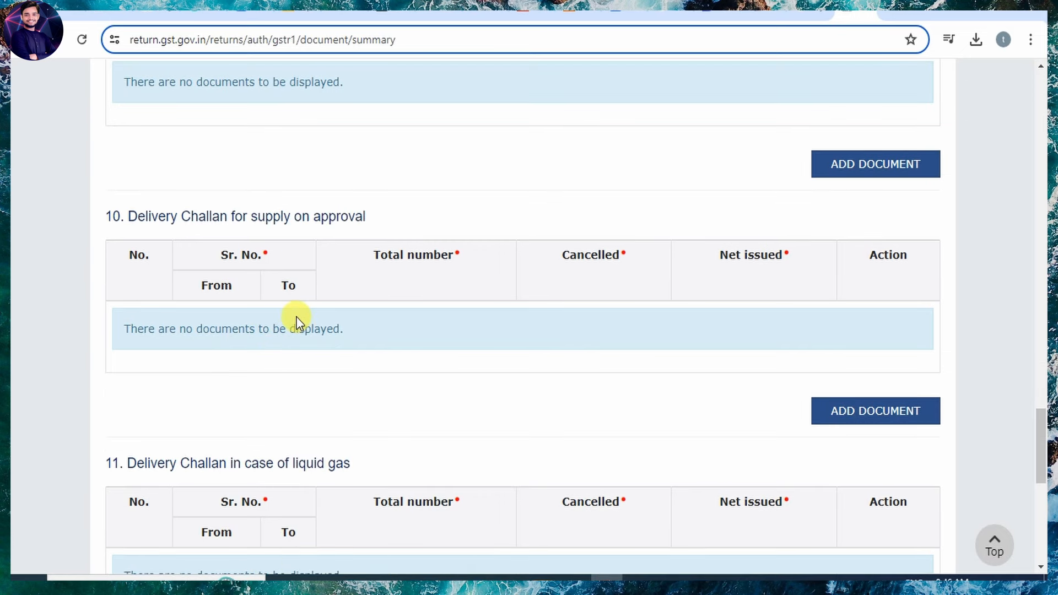
scroll(524, 398, down, 9)
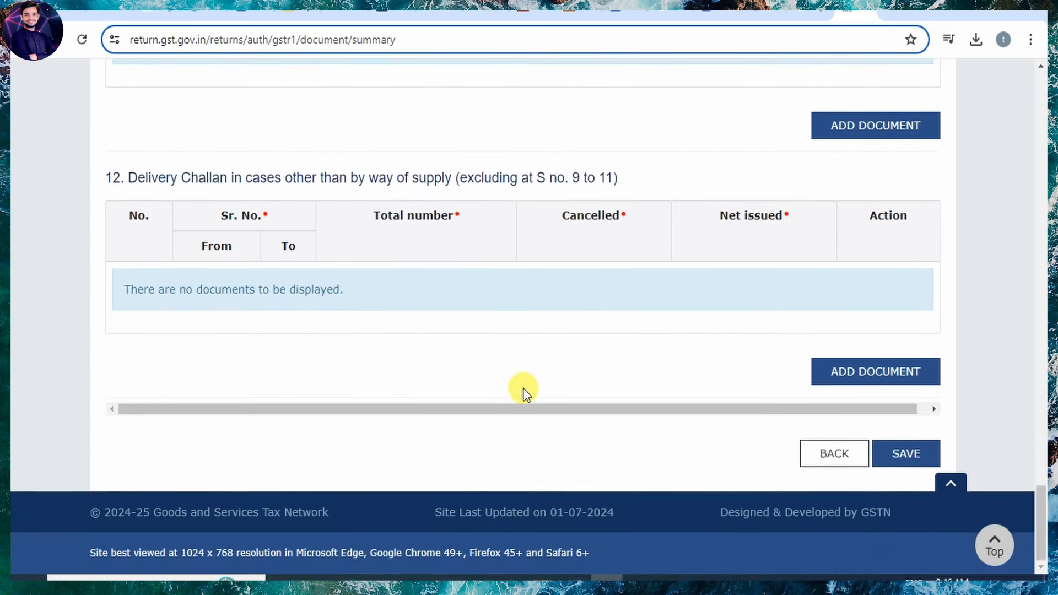
scroll(521, 392, up, 7)
scroll(525, 394, up, 8)
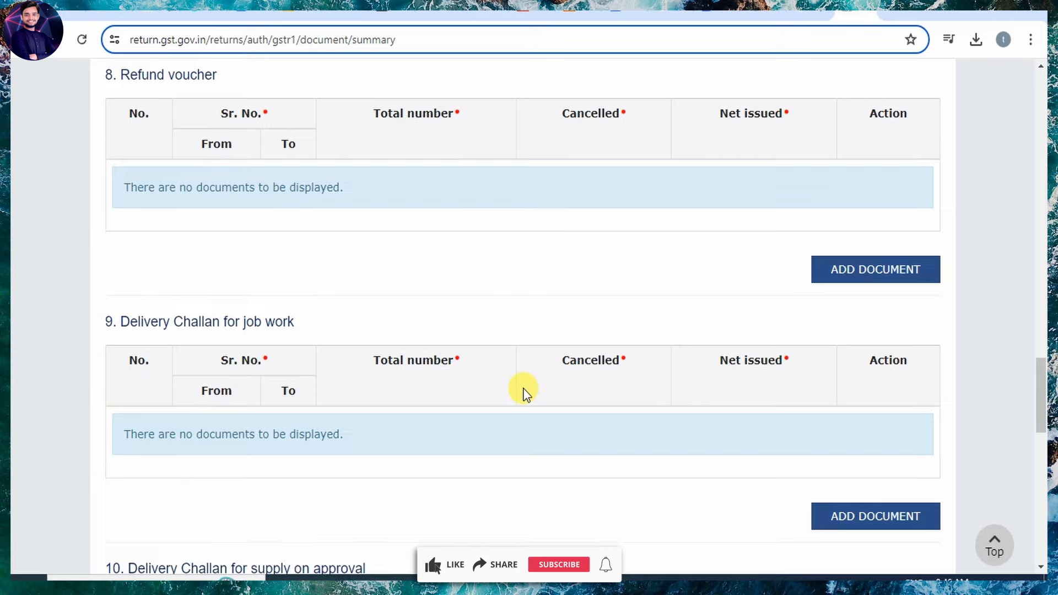
scroll(524, 392, down, 3)
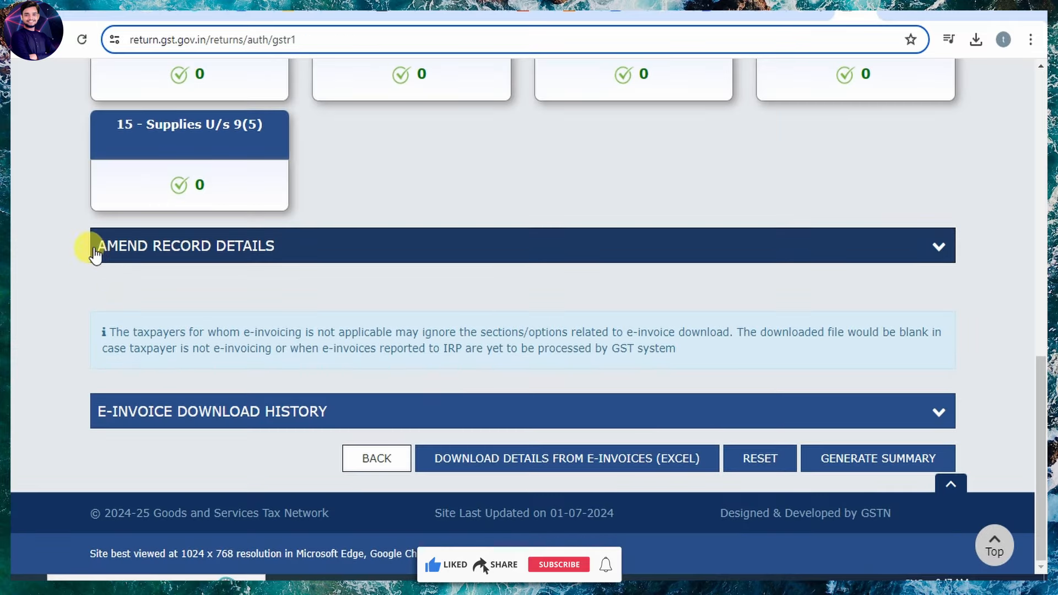
Expand the amend record details and generate the Jul–Sep GSTR-1 summary.
click(943, 251)
scroll(432, 370, down, 4)
scroll(434, 368, up, 2)
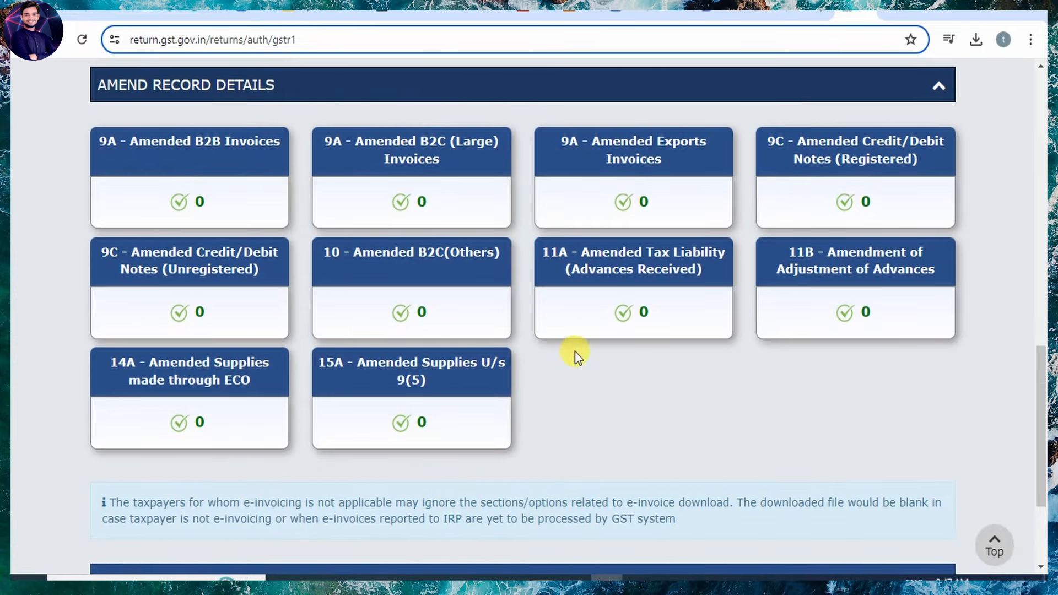
scroll(621, 390, down, 3)
scroll(359, 288, up, 3)
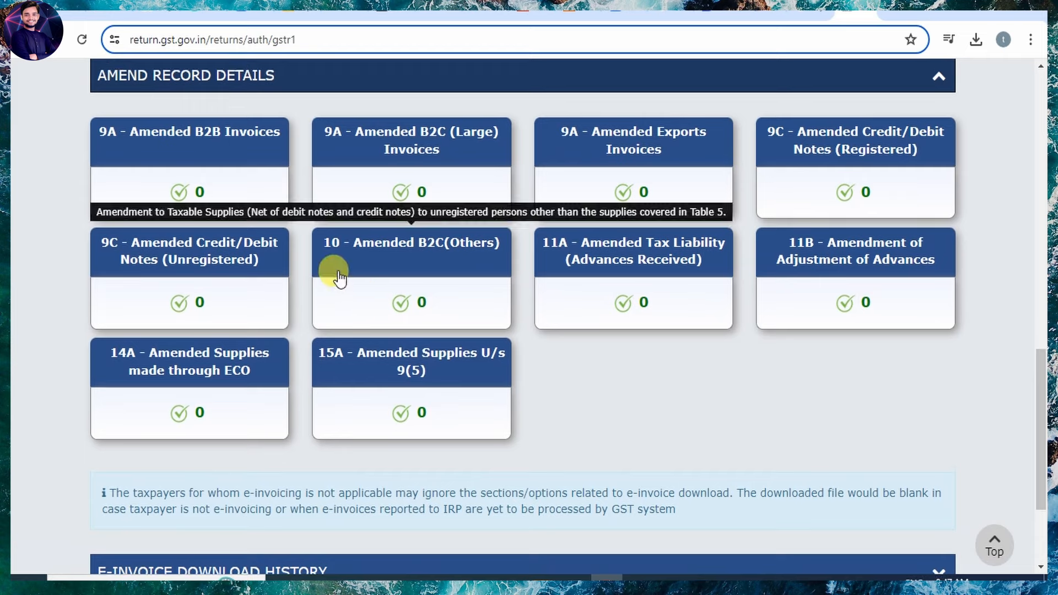
scroll(732, 425, down, 3)
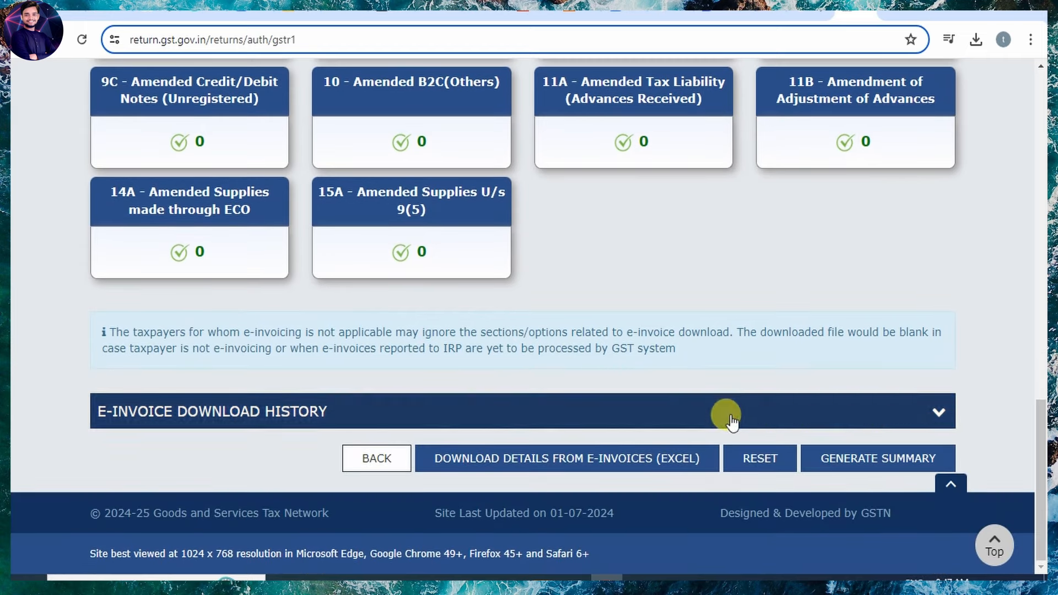
click(880, 459)
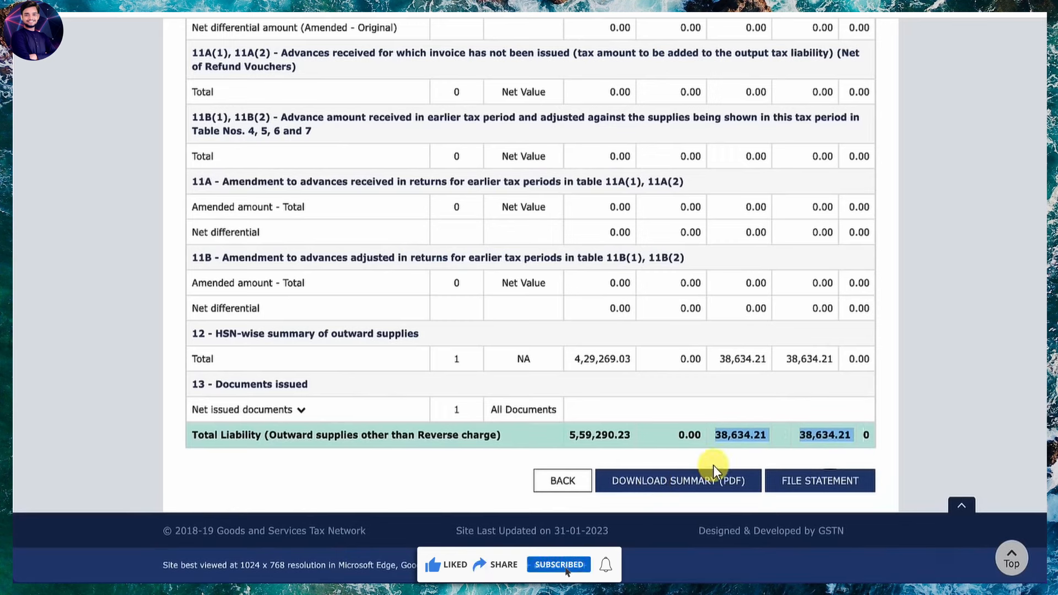
File the GSTR-1 statement with EVC and verify the OTP.
click(822, 480)
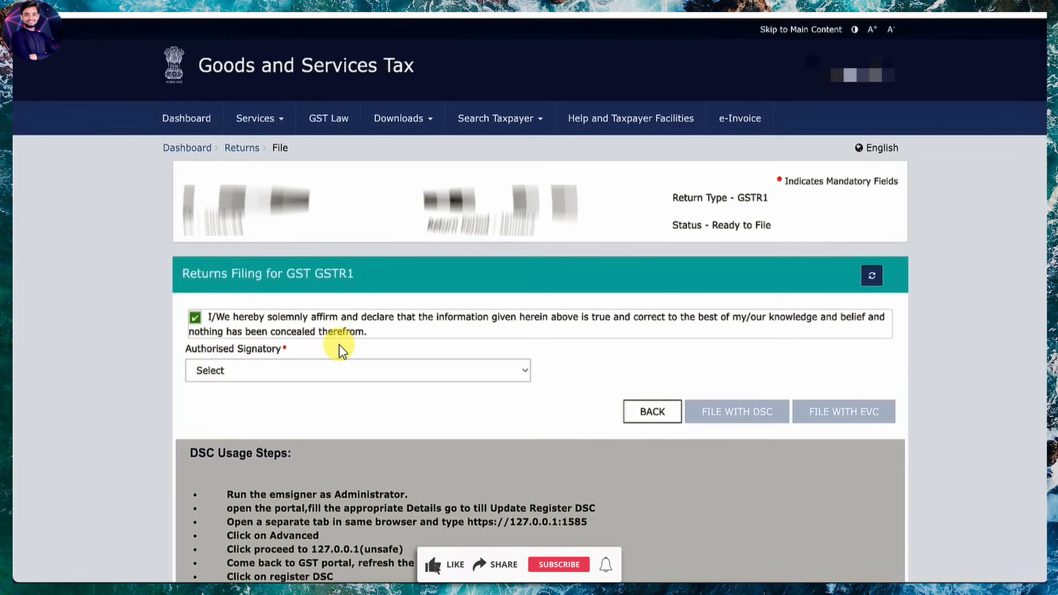
click(833, 415)
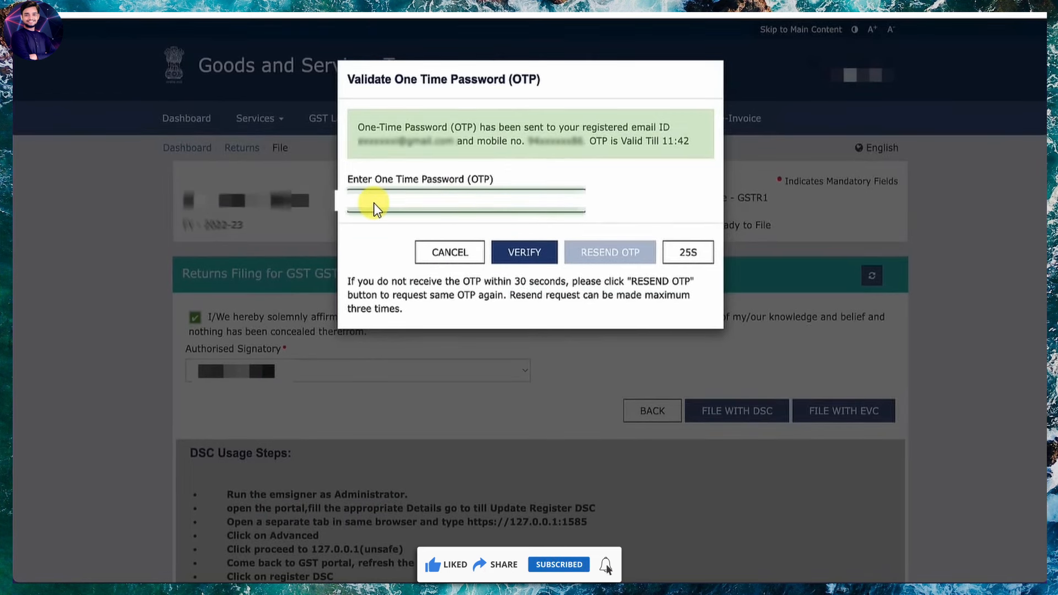
click(516, 251)
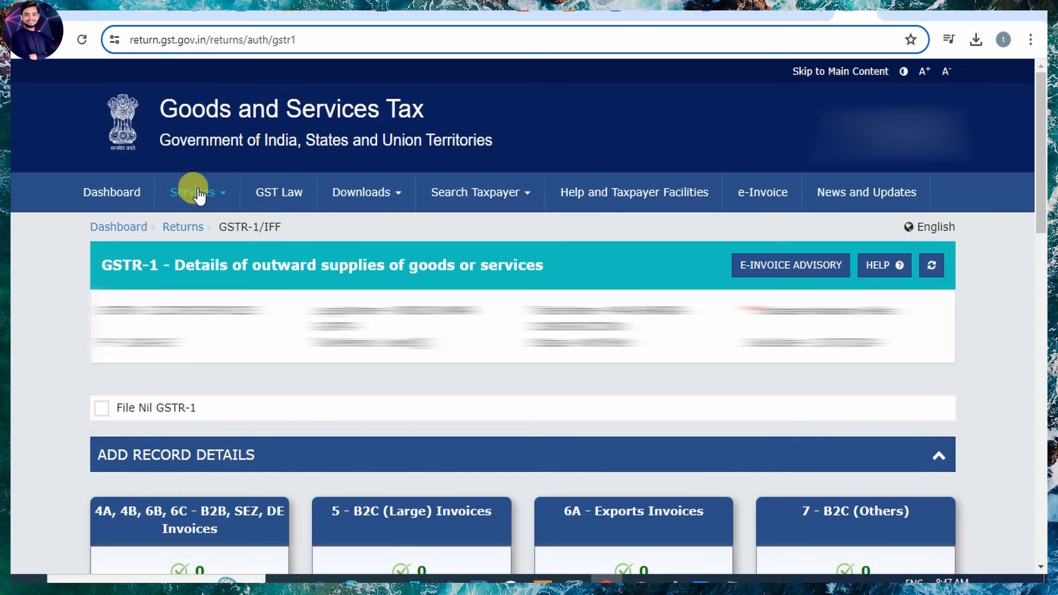
Open Furnish Letter of Undertaking (LUT) and choose financial year 2024-25.
mouse_move(199, 196)
mouse_move(327, 223)
mouse_move(402, 231)
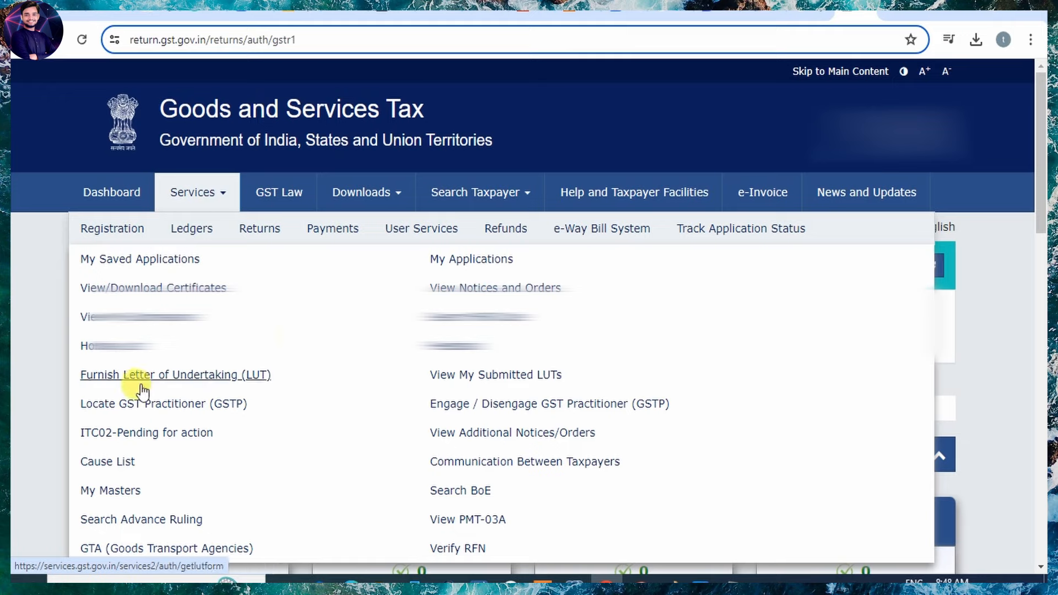
click(213, 377)
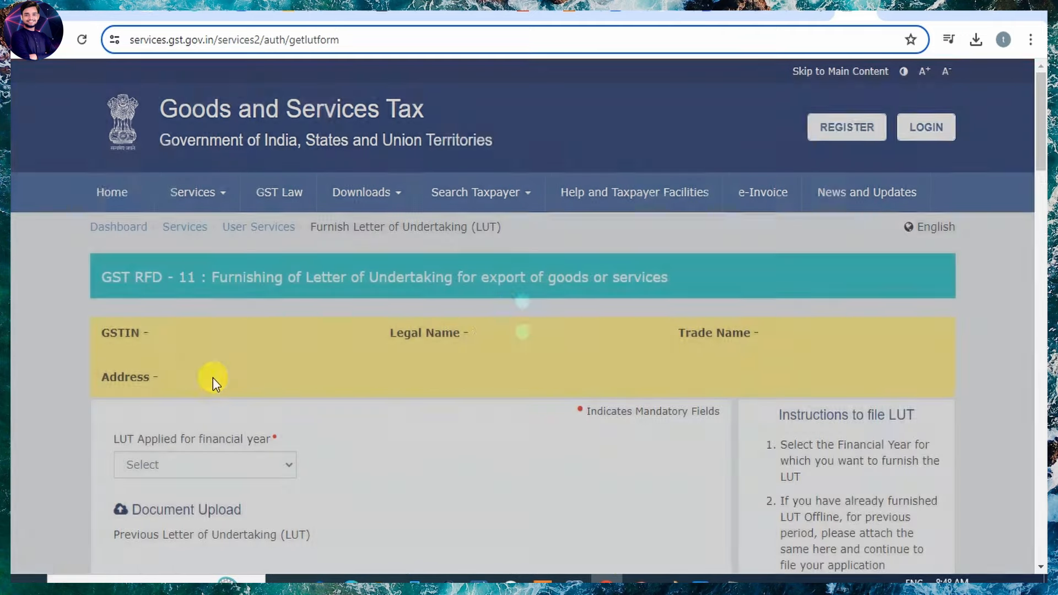
scroll(355, 411, down, 5)
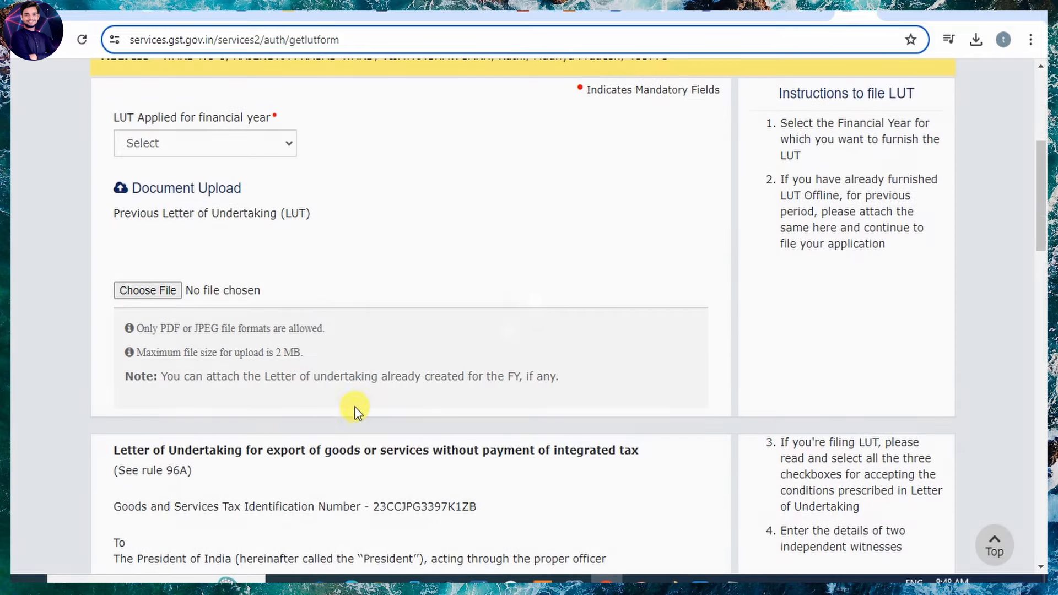
click(217, 145)
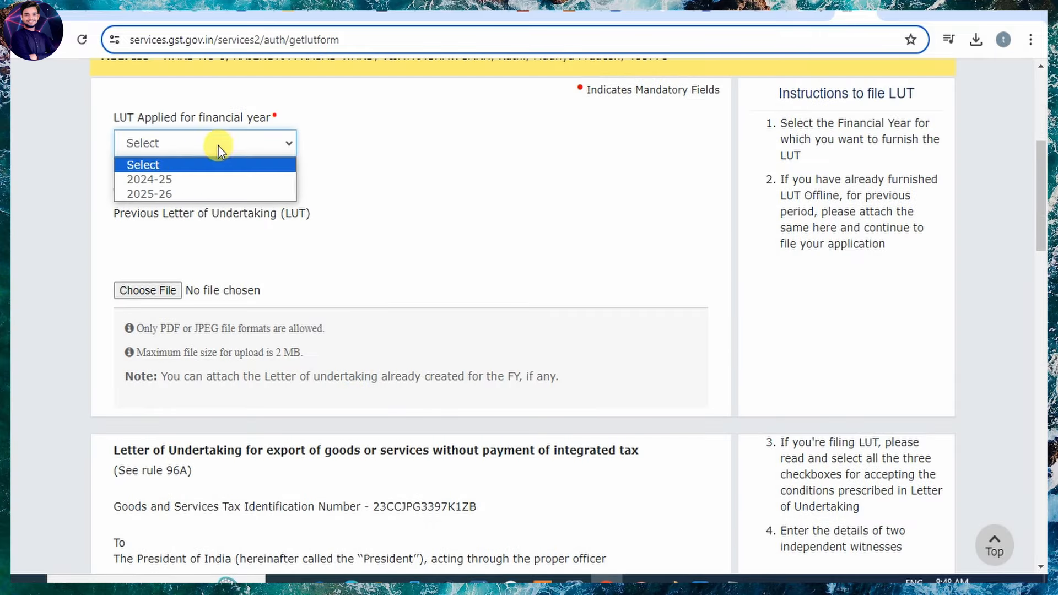
click(171, 179)
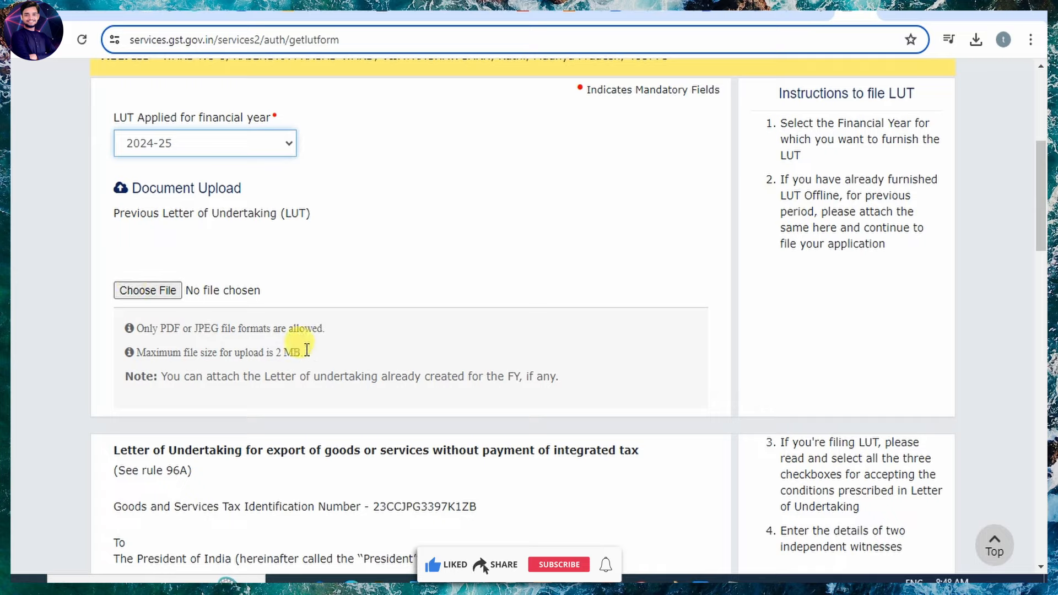
Review the RFD-11 form, opening the authorised signatory list but leaving it unselected.
scroll(309, 350, down, 5)
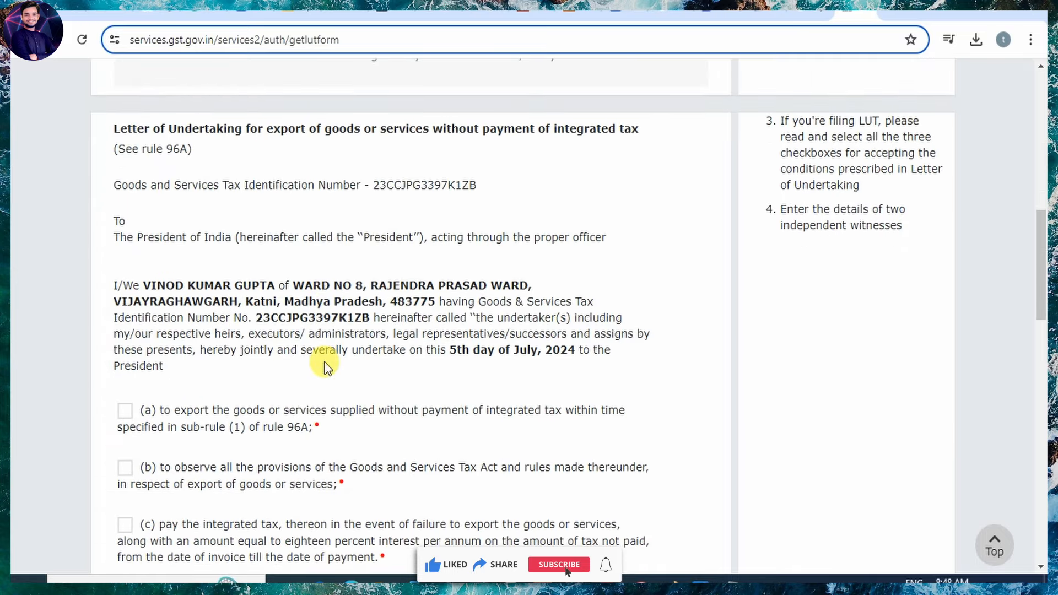
scroll(324, 361, down, 4)
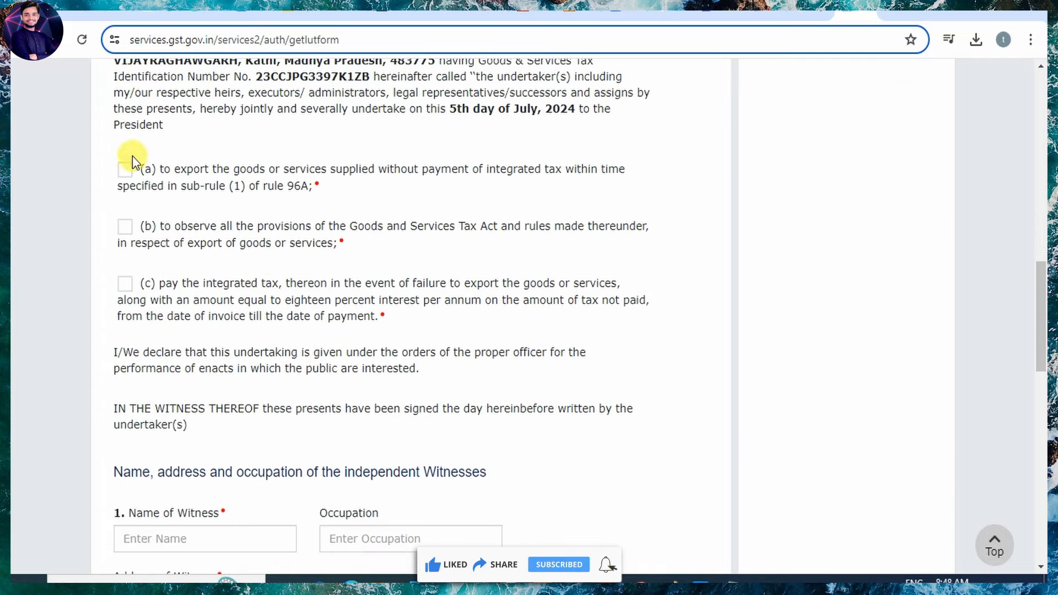
scroll(165, 422, down, 4)
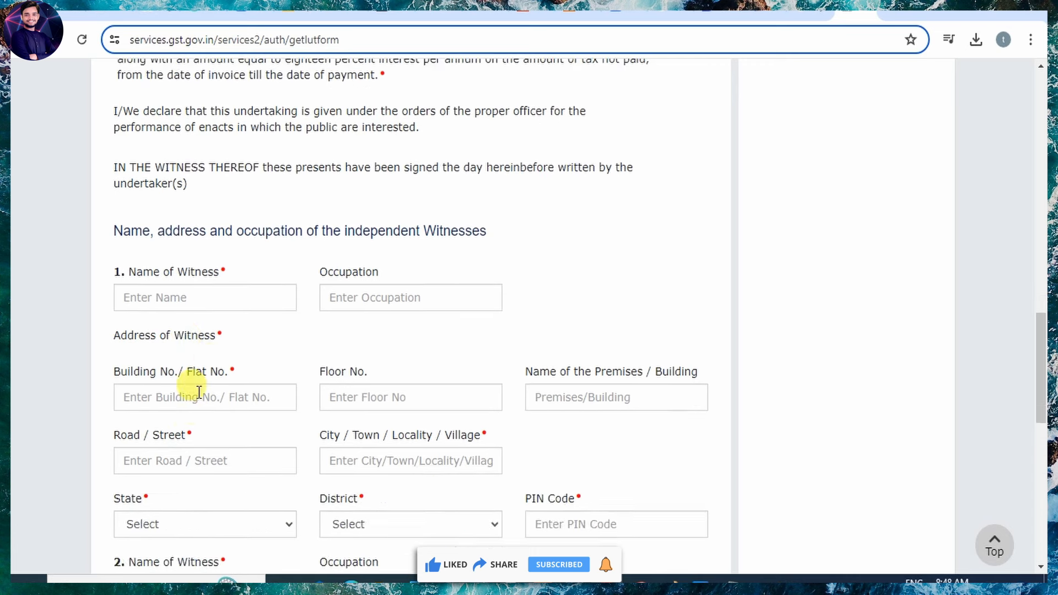
scroll(211, 317, down, 3)
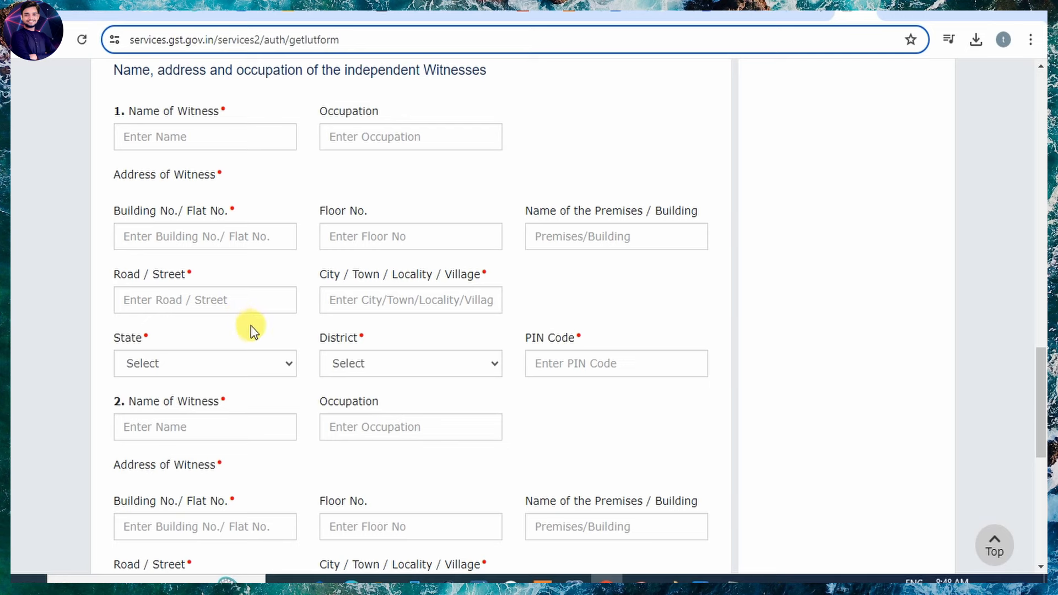
scroll(246, 409, down, 3)
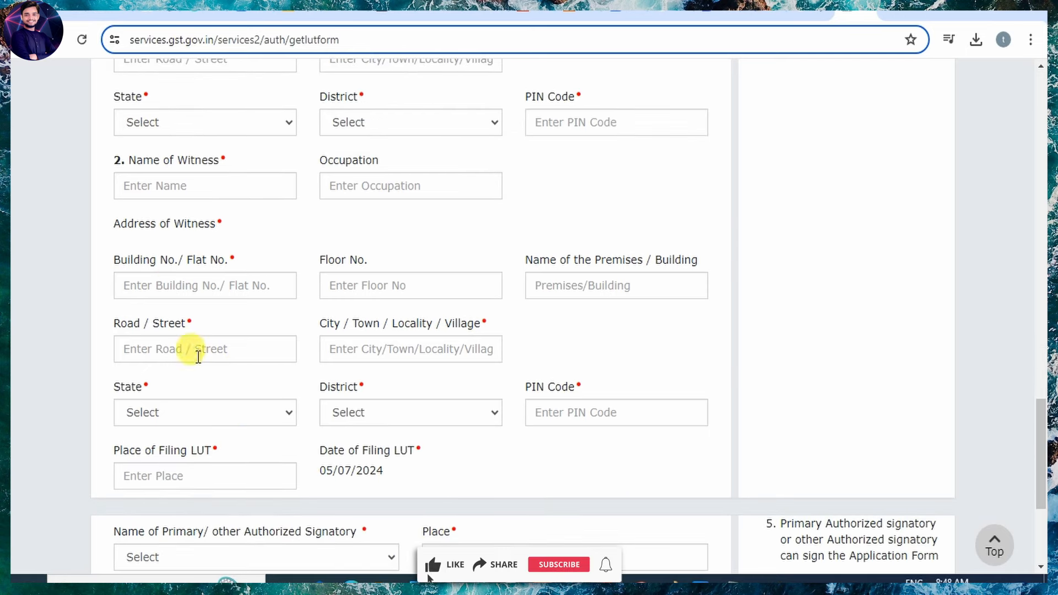
scroll(209, 386, down, 3)
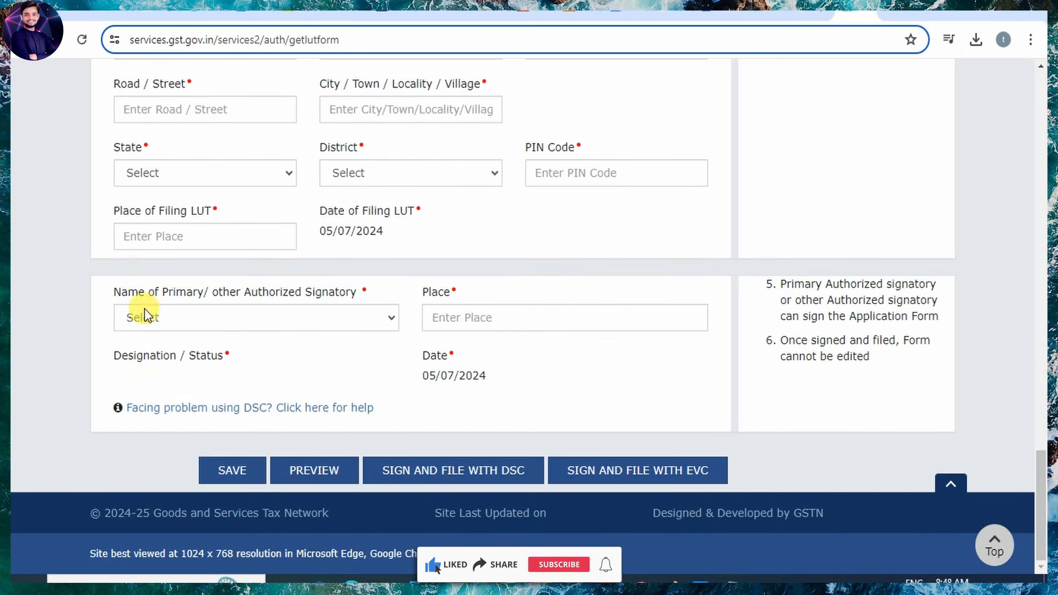
click(322, 324)
click(322, 326)
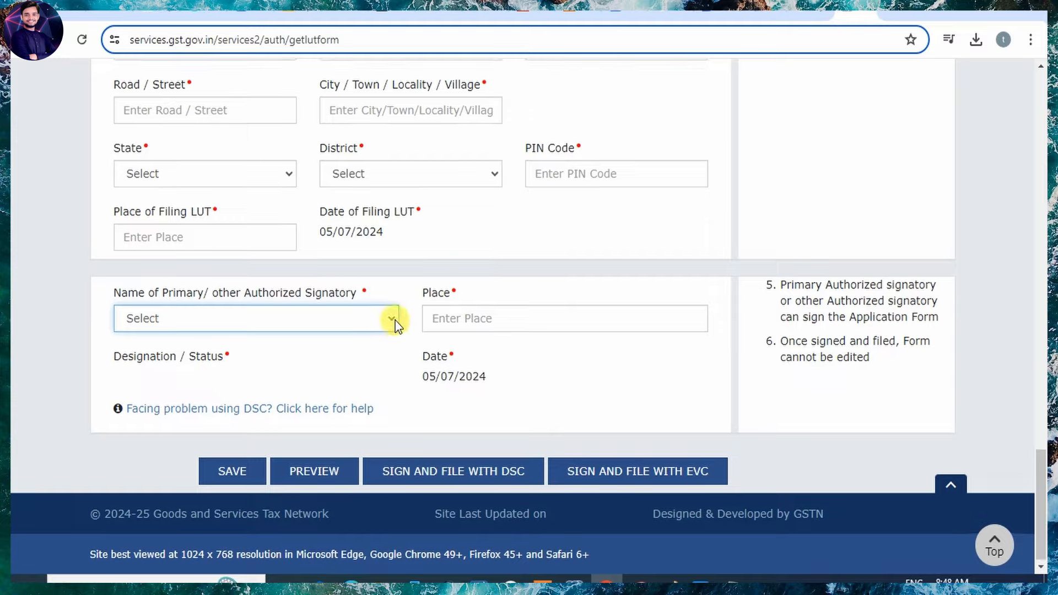
scroll(395, 320, up, 20)
Go to User Services' View My Submitted LUTs and set Application Type to Letter Of Undertaking.
scroll(395, 320, up, 3)
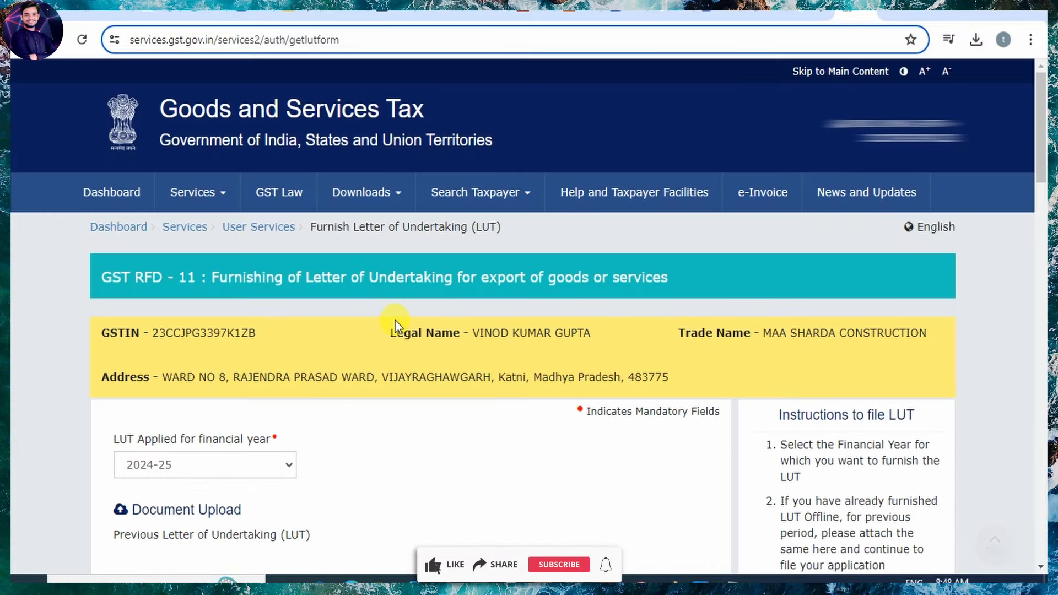
click(209, 194)
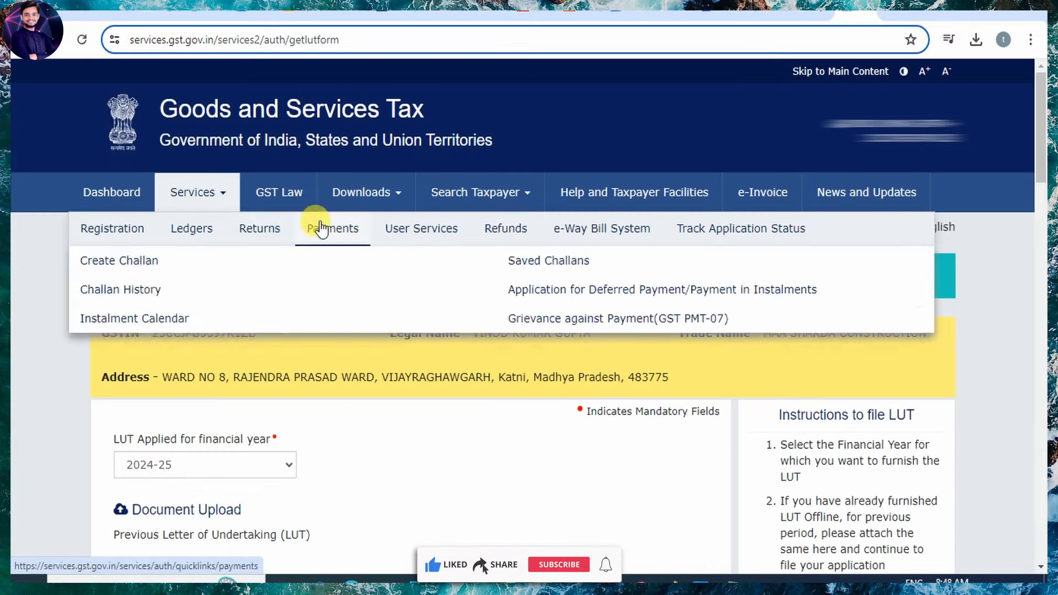
mouse_move(402, 235)
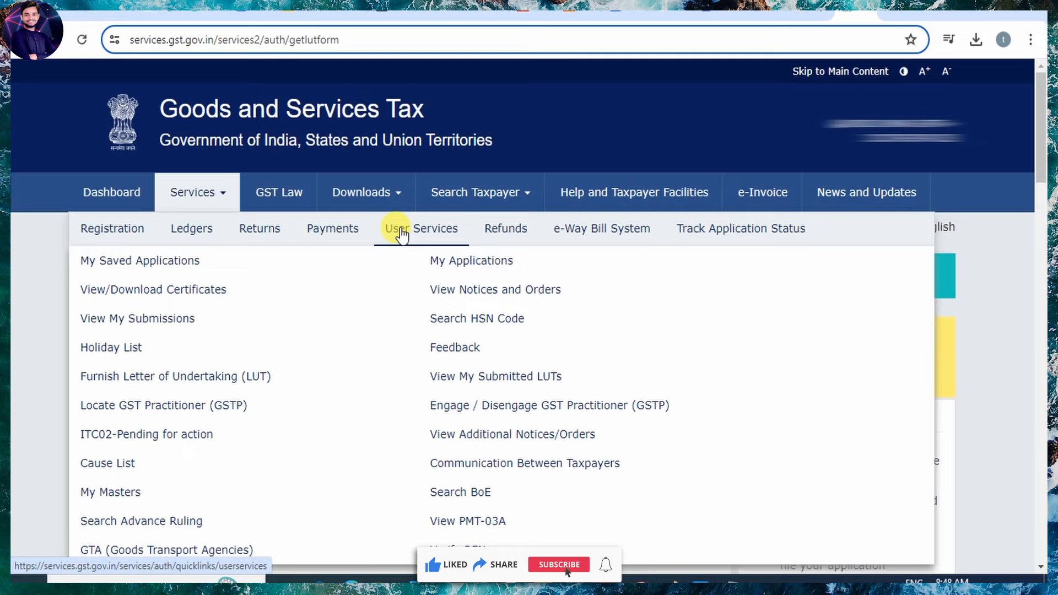
click(523, 378)
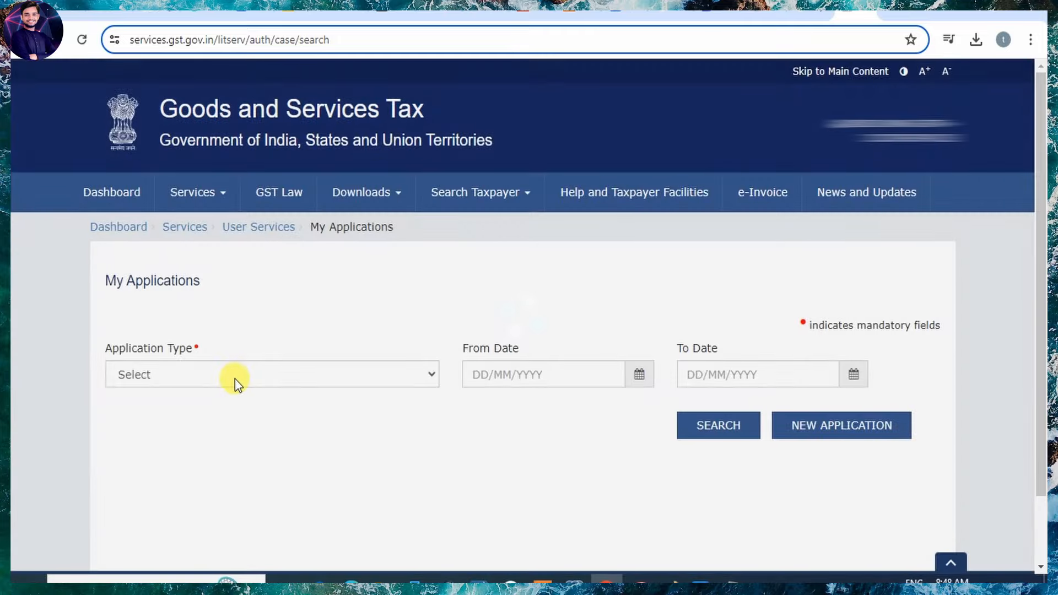
click(243, 378)
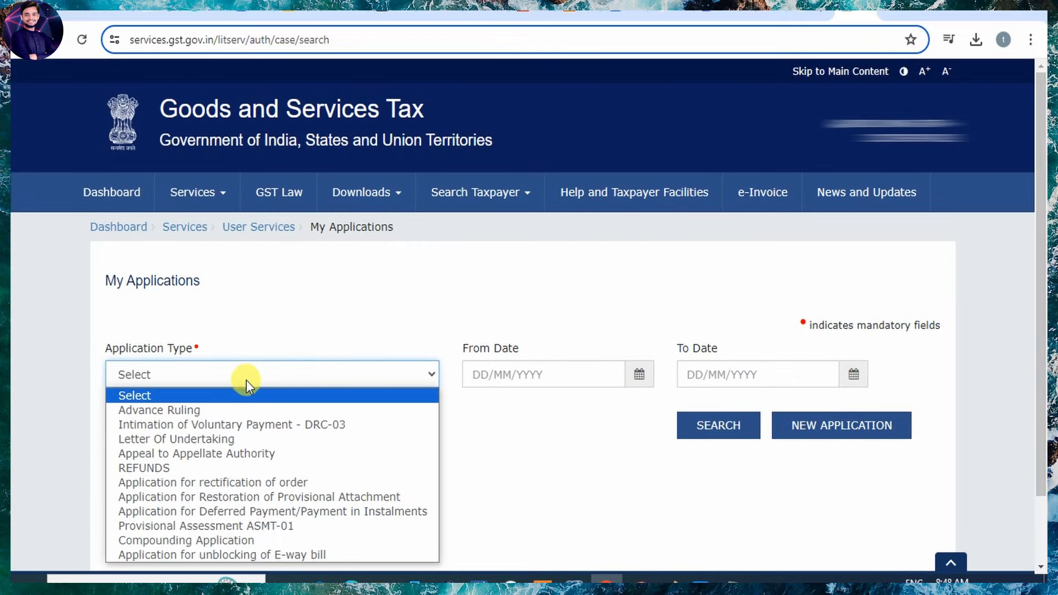
click(236, 439)
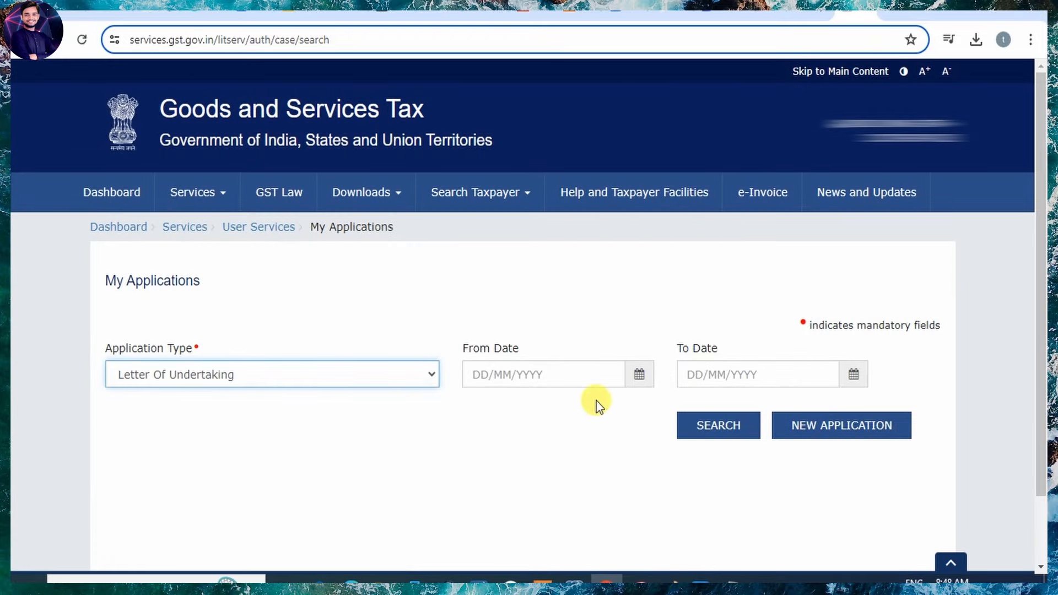